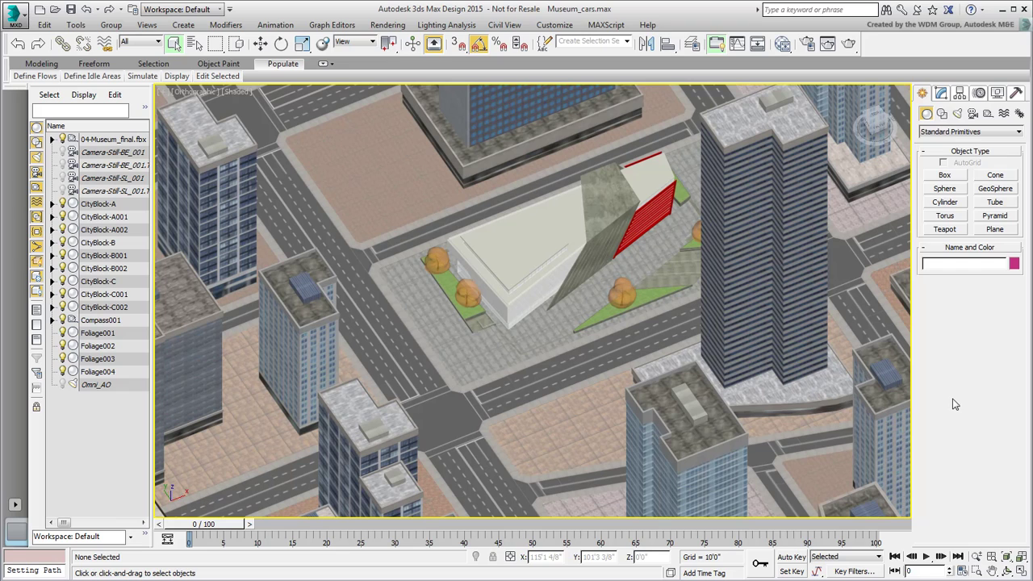
Open the cars.max scene from the application menu
click(25, 24)
click(46, 101)
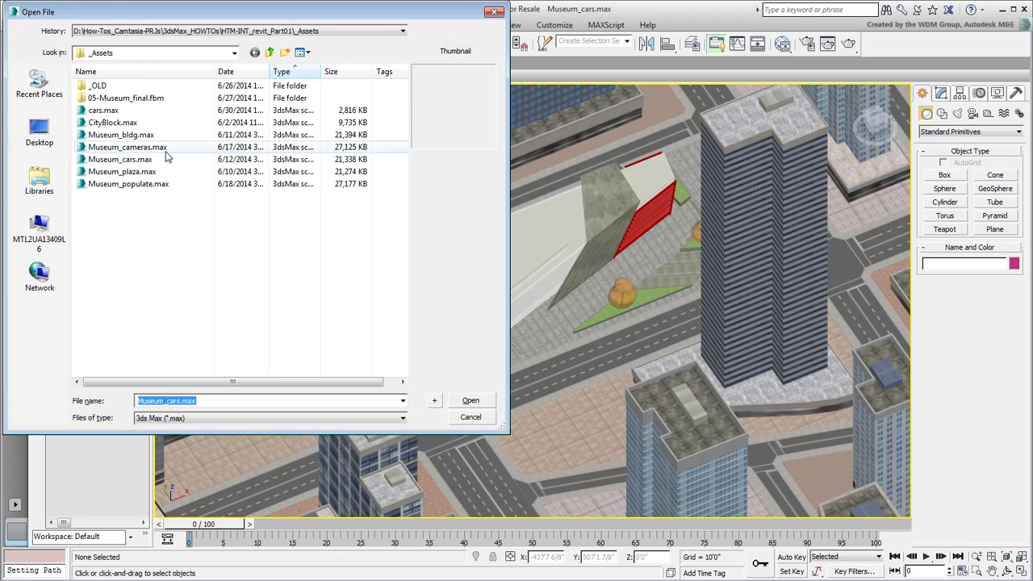
click(103, 110)
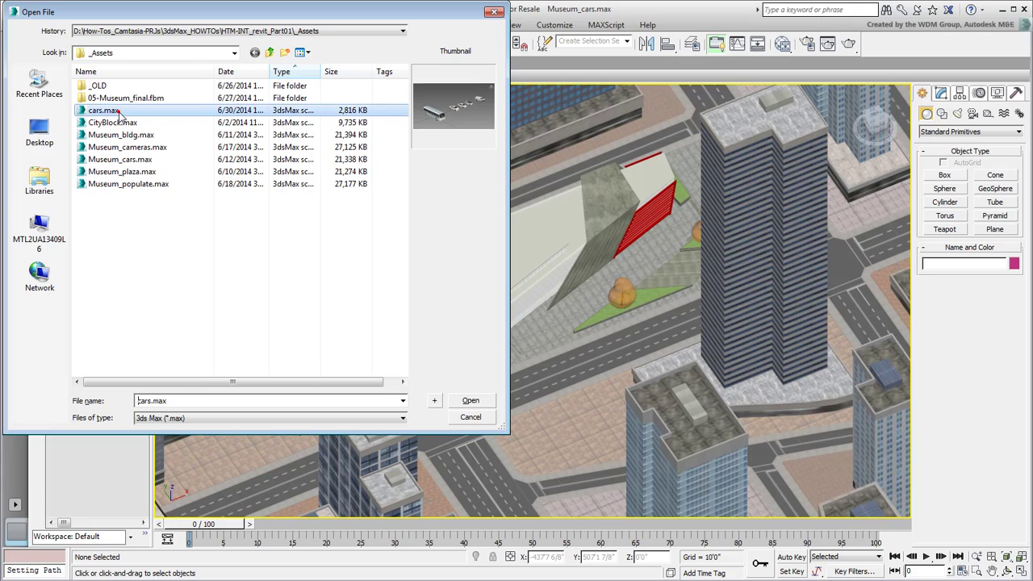
click(471, 401)
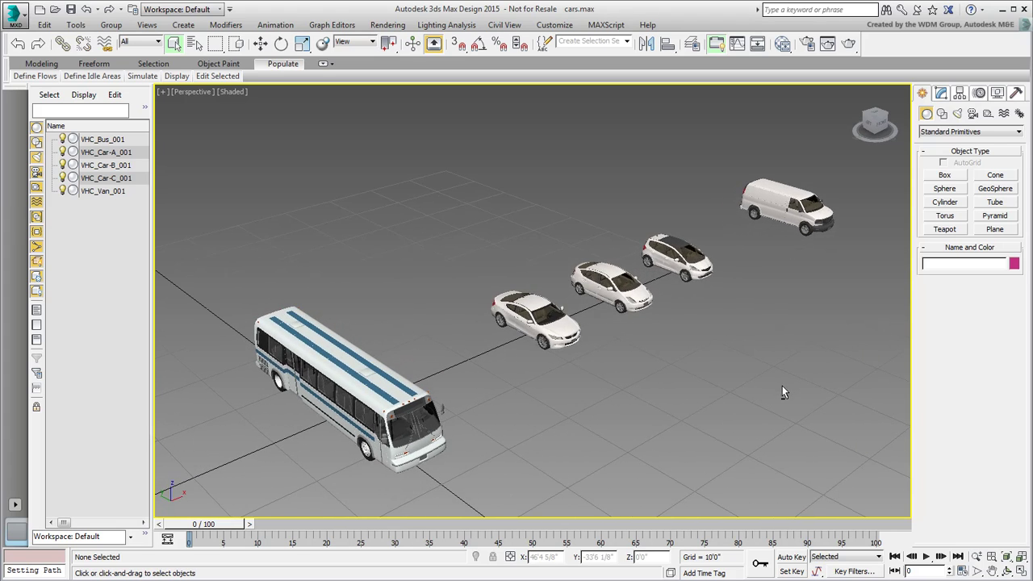
Shift-move the three cars and van to make 4 instanced copies of each
mouse_move(782, 385)
middle_down()
mouse_move(801, 281)
mouse_move(767, 343)
middle_up()
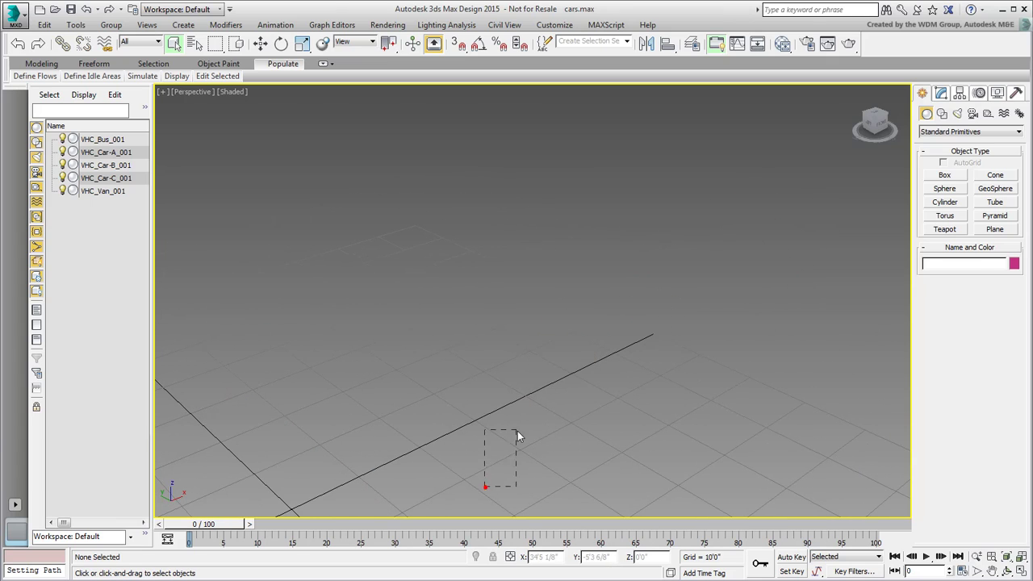
right_click(623, 380)
click(644, 403)
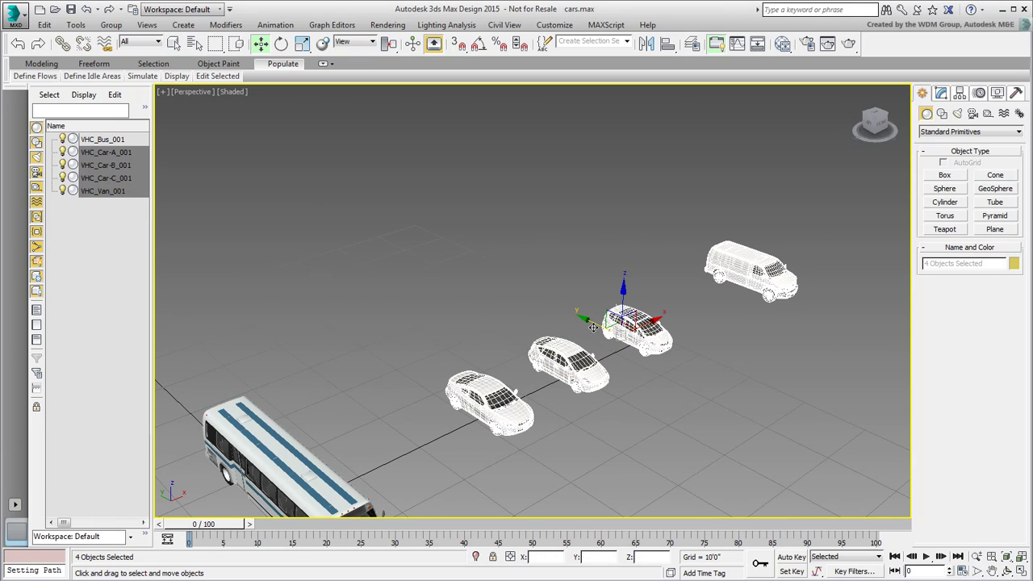
shift+drag(593, 320, 525, 273)
click(552, 302)
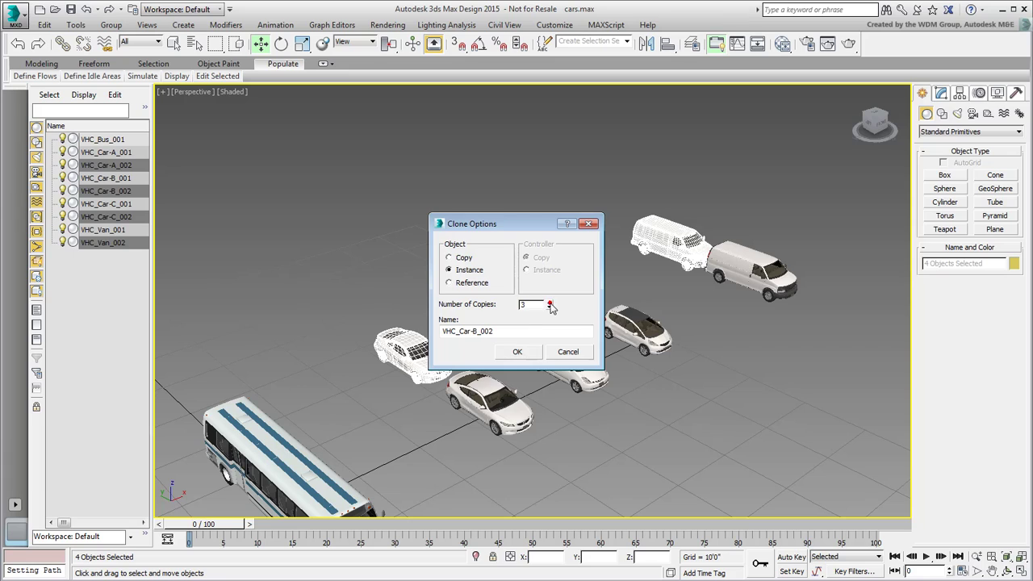
click(510, 350)
scroll(508, 355, up, 1)
scroll(504, 347, up, 1)
scroll(500, 335, up, 1)
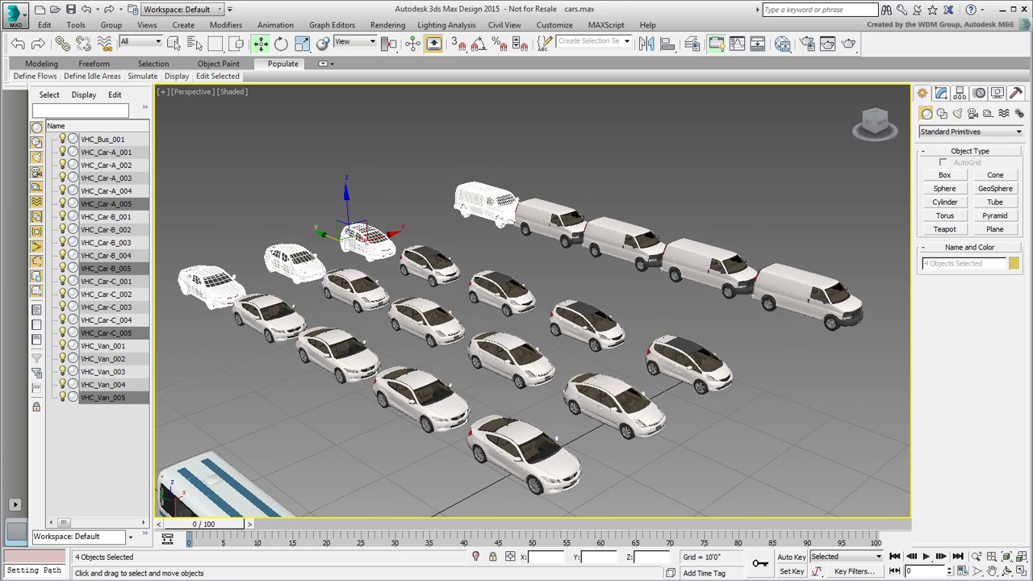
scroll(496, 324, up, 1)
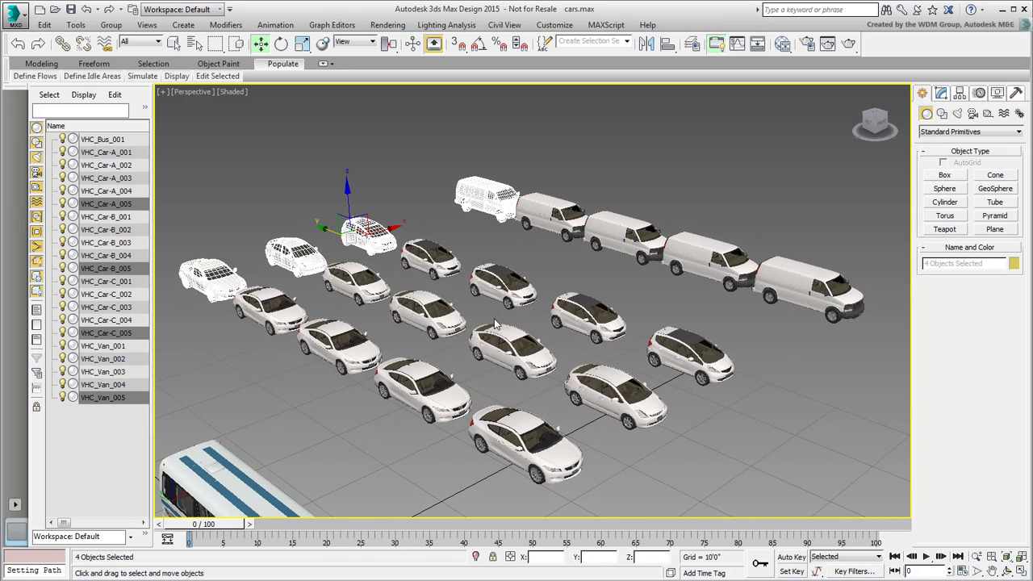
click(848, 44)
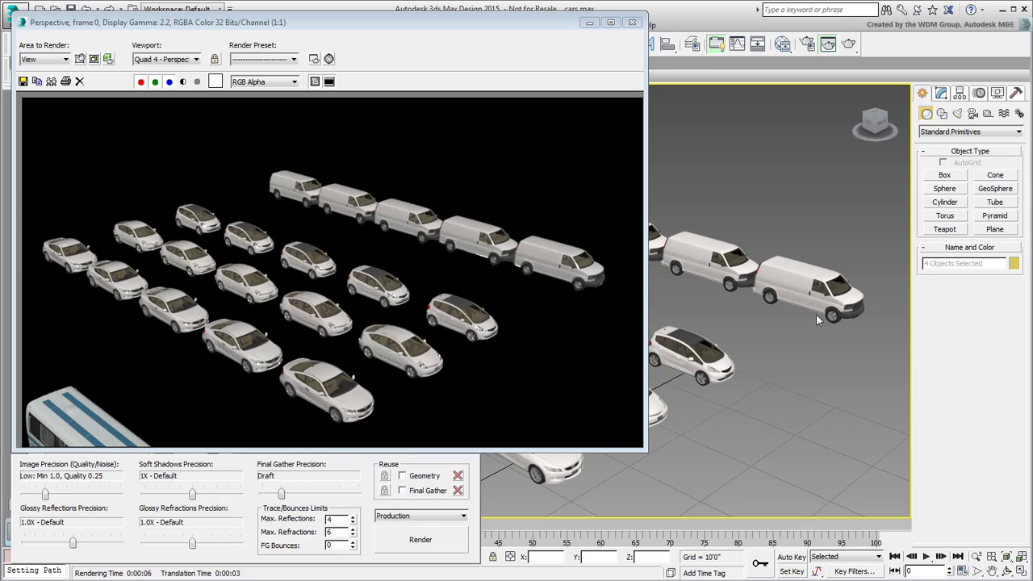
click(631, 22)
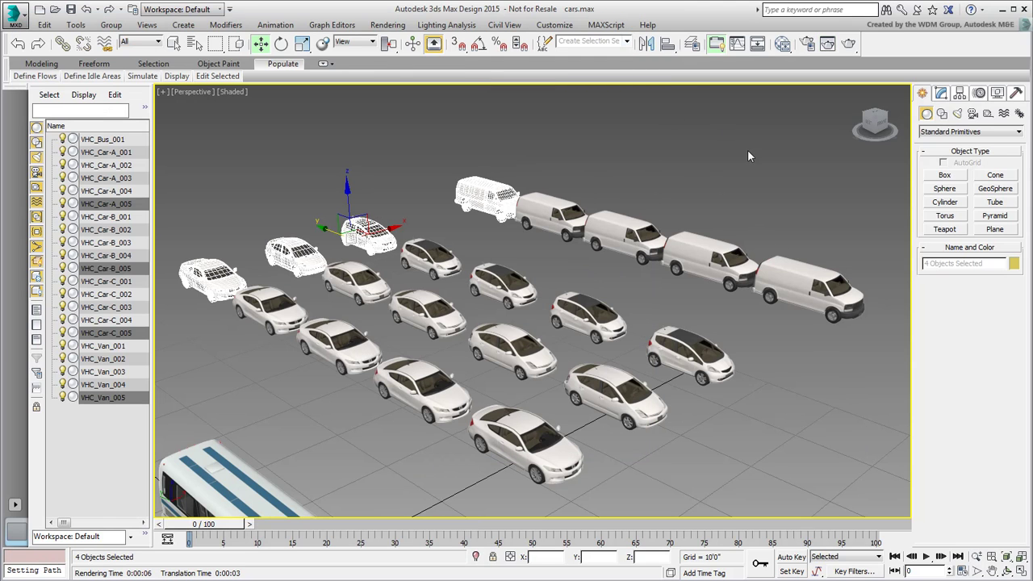
Load a car's material into the Slate Material Editor with Pick Material from Object
click(784, 46)
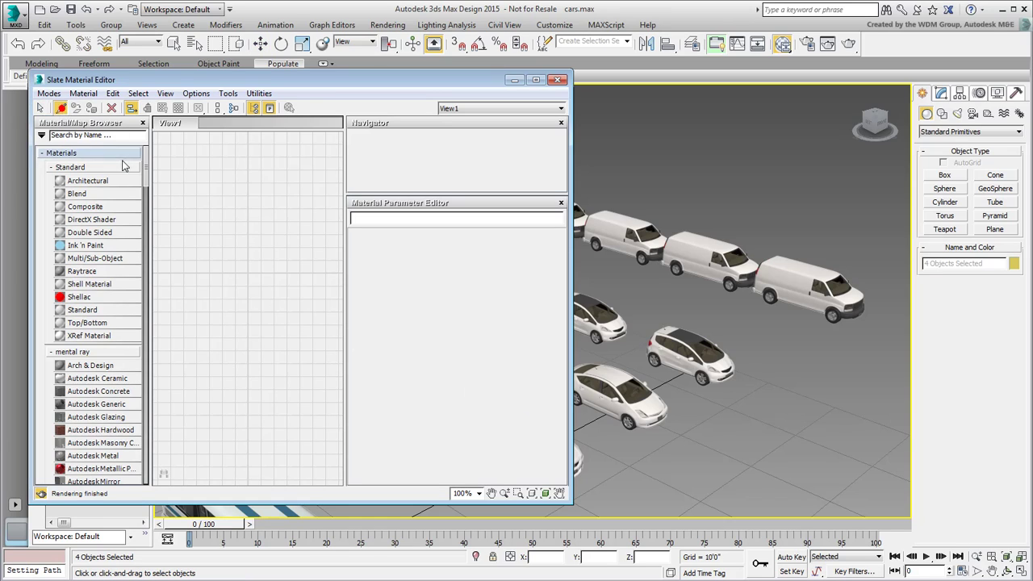
click(60, 107)
click(687, 355)
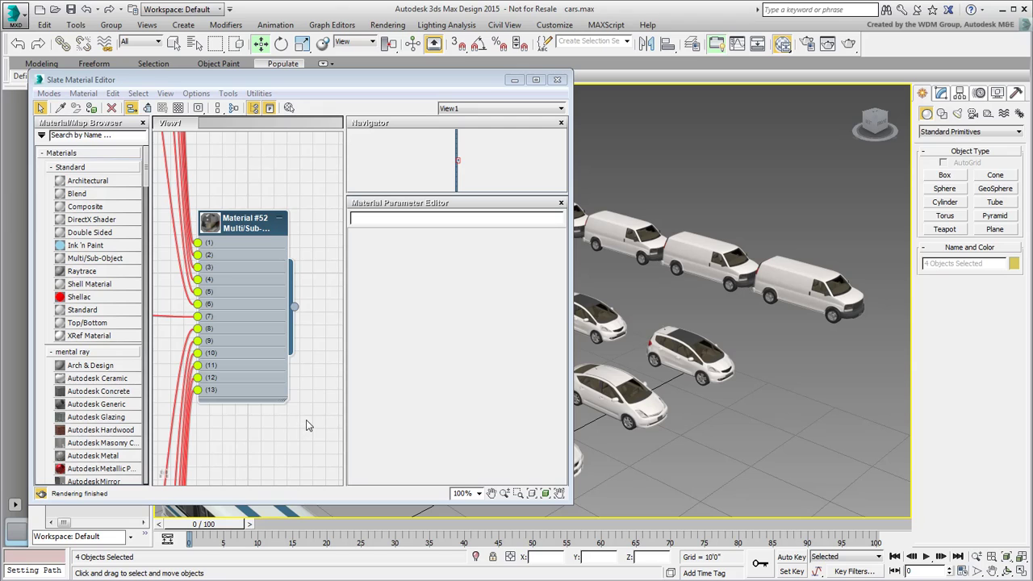
Zoom and pan the node graph to bring the Body material node into view
scroll(257, 268, down, 2)
scroll(266, 276, down, 2)
scroll(271, 283, down, 2)
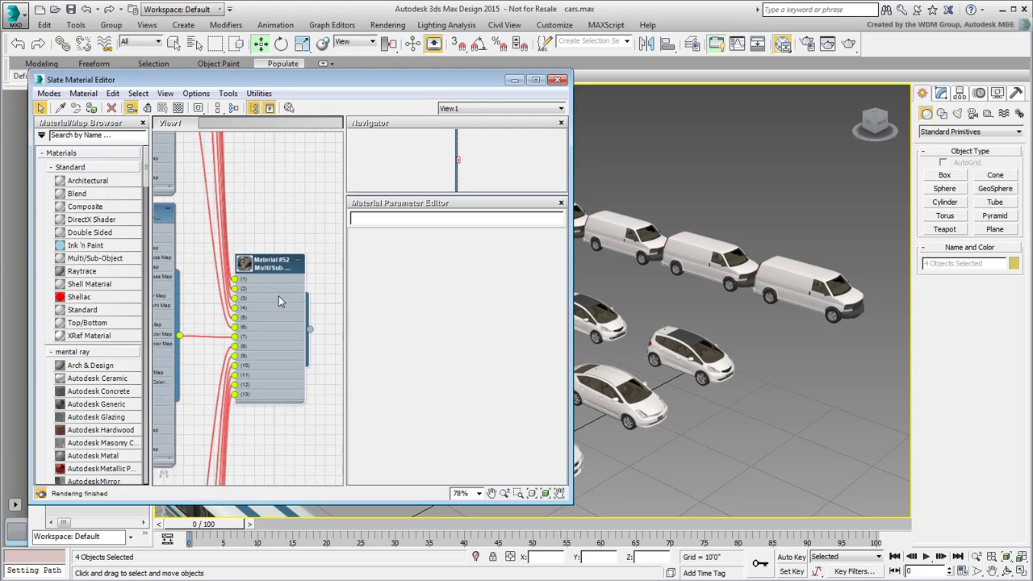
scroll(276, 290, down, 2)
scroll(276, 290, down, 2)
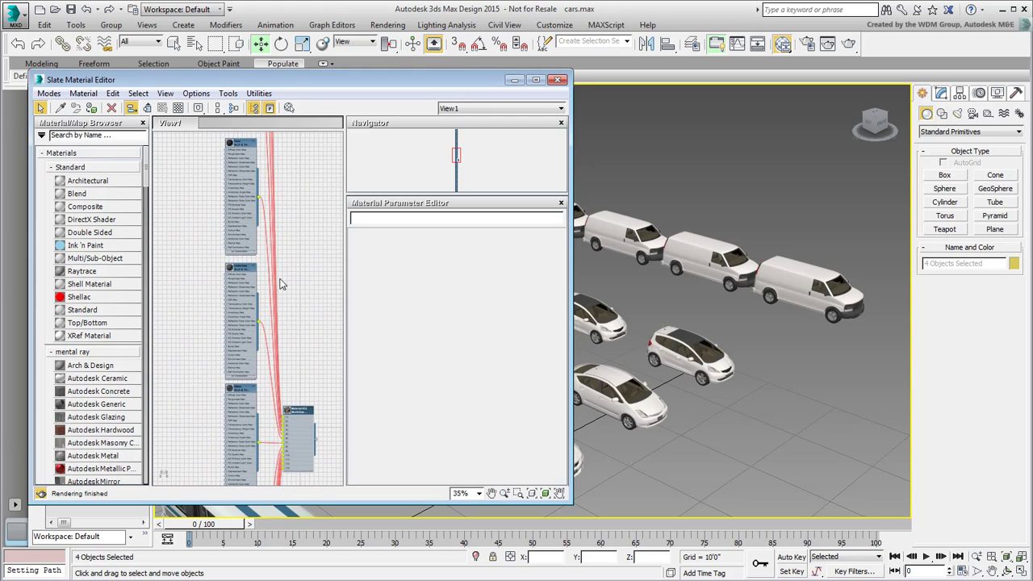
middle_drag(281, 283, 277, 276)
scroll(277, 275, down, 2)
scroll(296, 320, down, 1)
scroll(304, 341, down, 2)
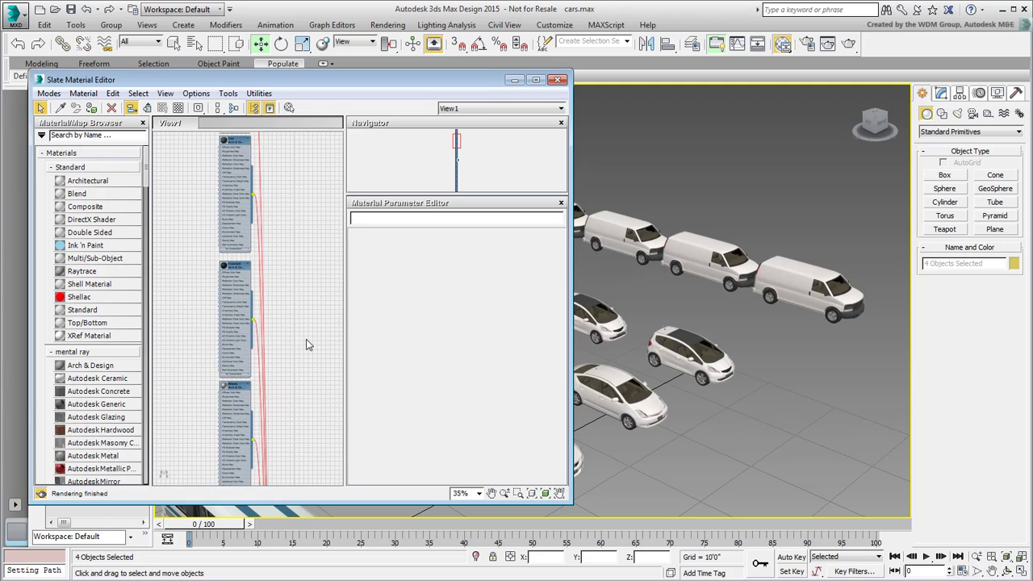
scroll(278, 320, down, 1)
scroll(203, 323, up, 3)
scroll(201, 328, up, 3)
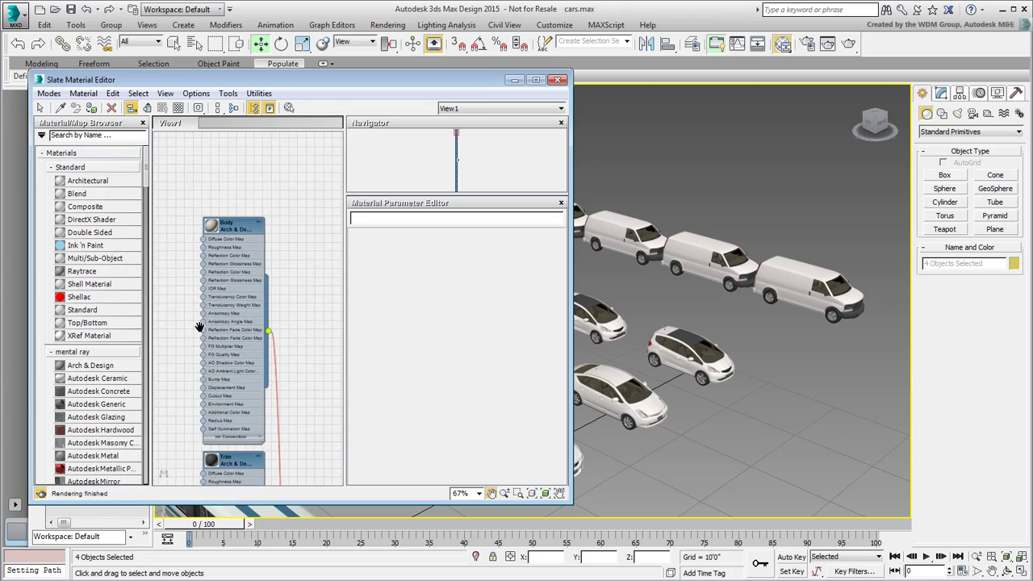
scroll(201, 335, up, 2)
scroll(202, 335, up, 1)
middle_drag(202, 335, 249, 277)
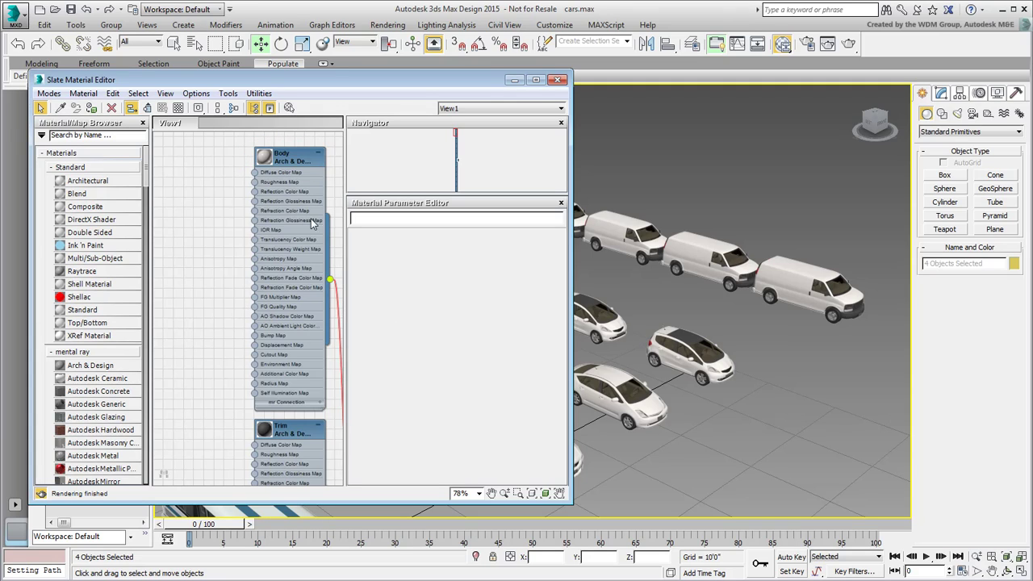
Connect a mental ray Multi/Sub-Map to Body's Diffuse Color socket and show its parameters
drag(253, 172, 203, 213)
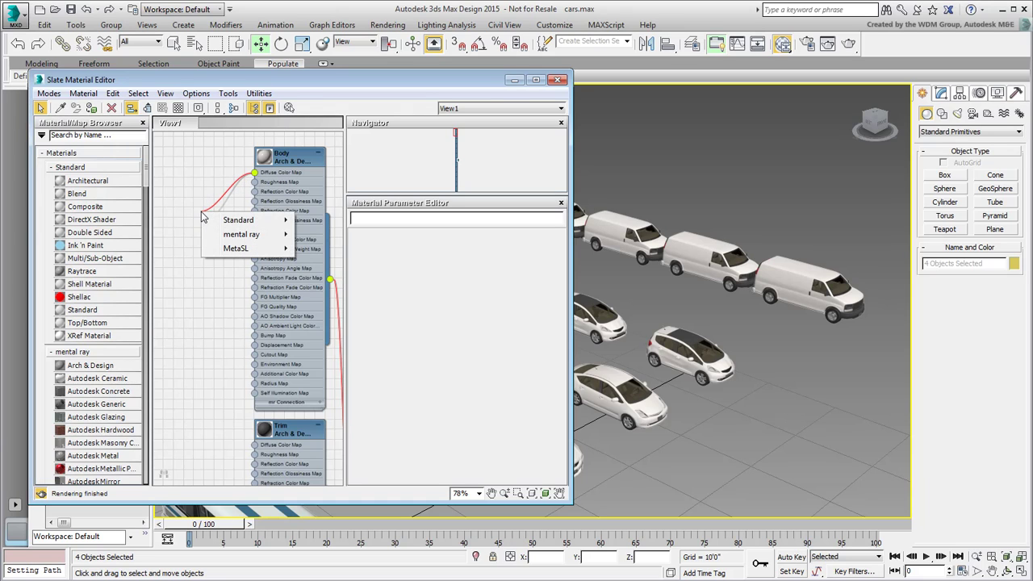
click(239, 234)
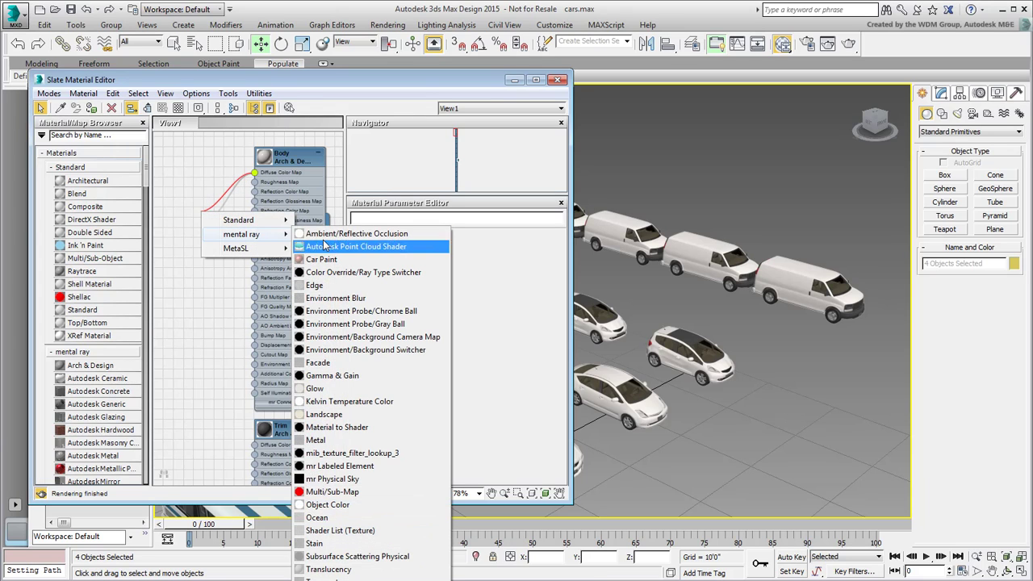
click(353, 493)
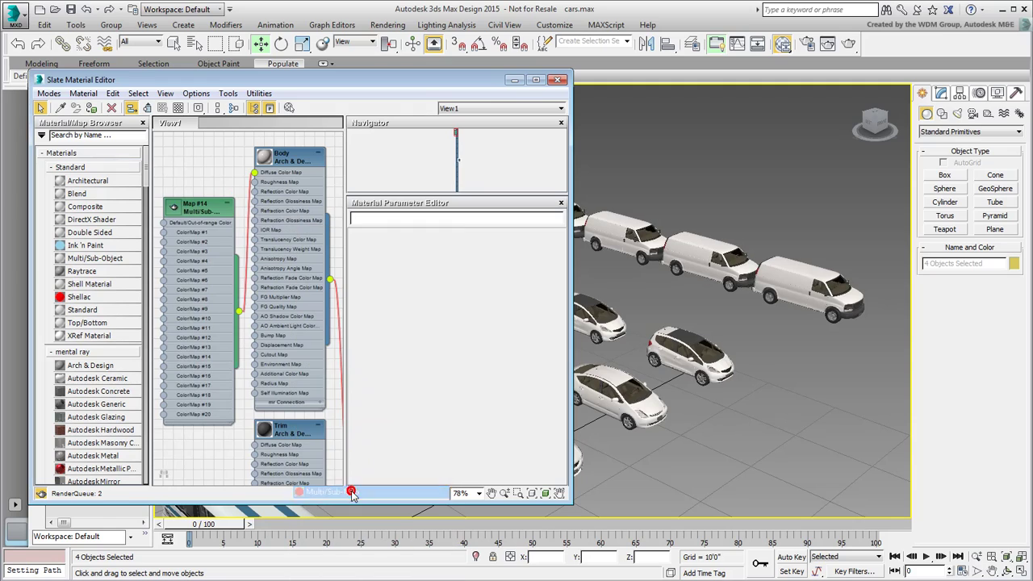
double_click(200, 211)
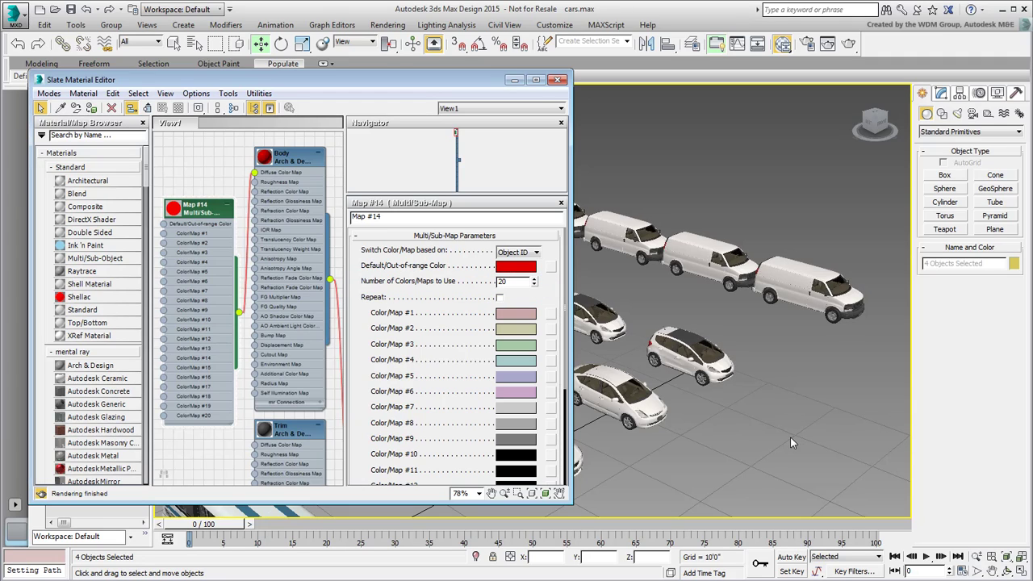
mouse_move(516, 280)
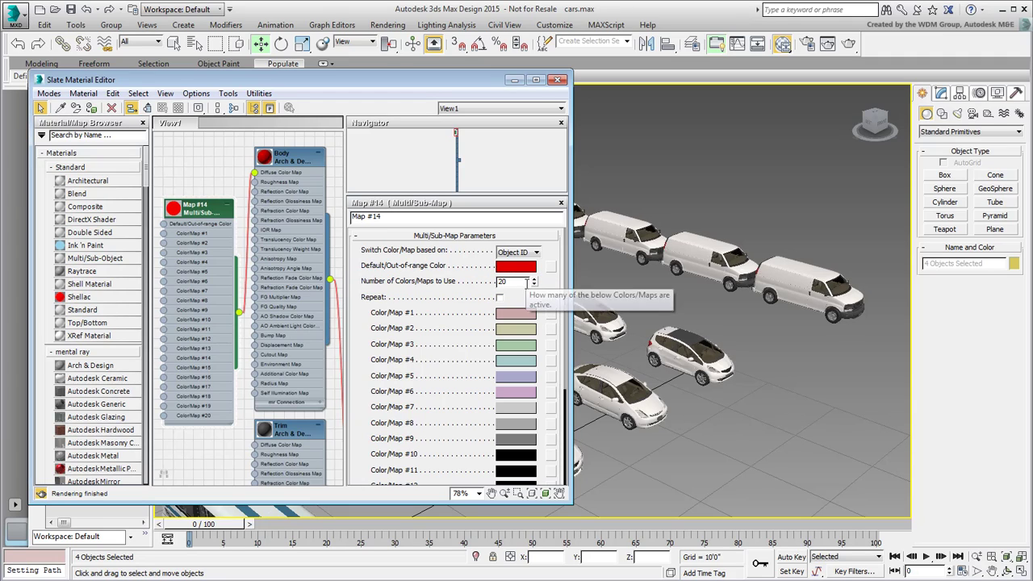
Set Number of Colors/Maps to Use to 6 and Switch Color/Map based on to Random
double_click(498, 281)
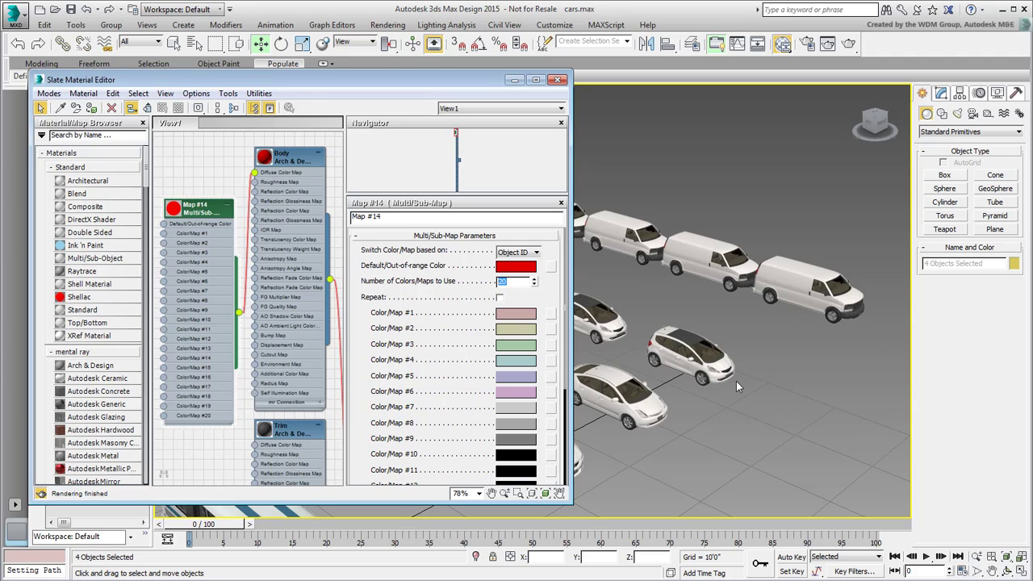
text(6)
key(Return)
click(536, 253)
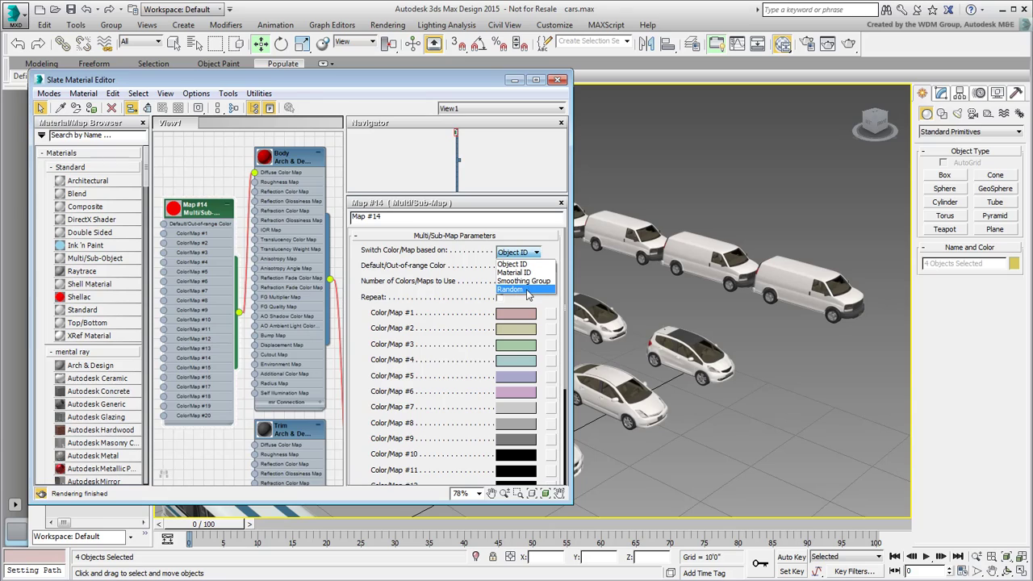
click(530, 291)
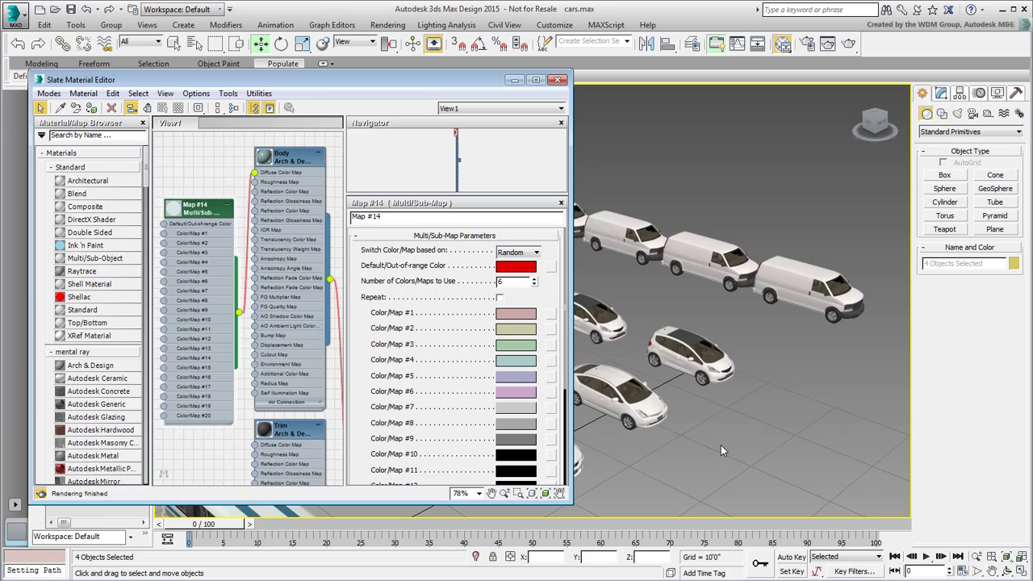
Set Multi/Sub-Map colours #1–#3 to deep red, dark blue and grey
click(514, 319)
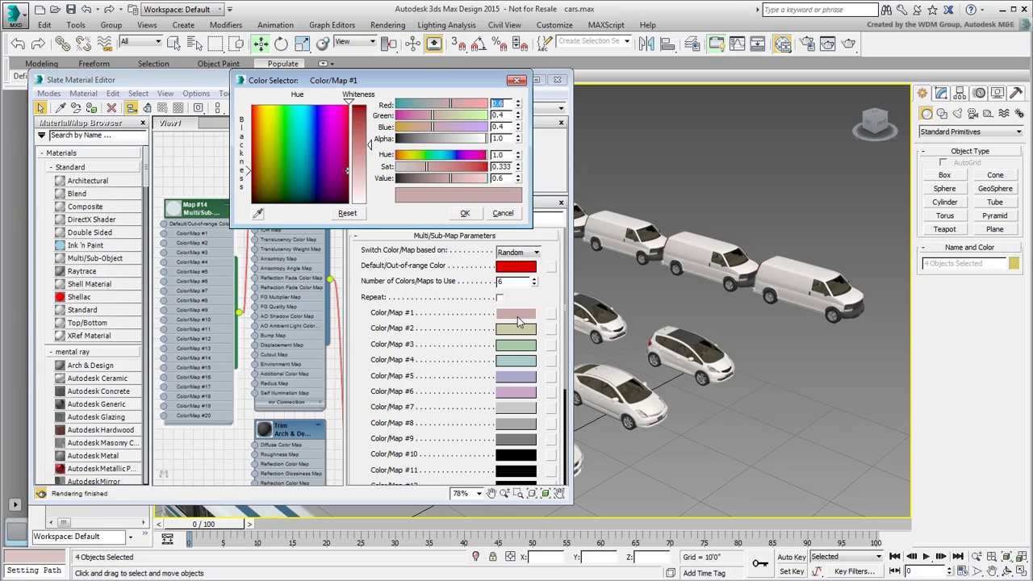
drag(358, 147, 366, 113)
click(465, 213)
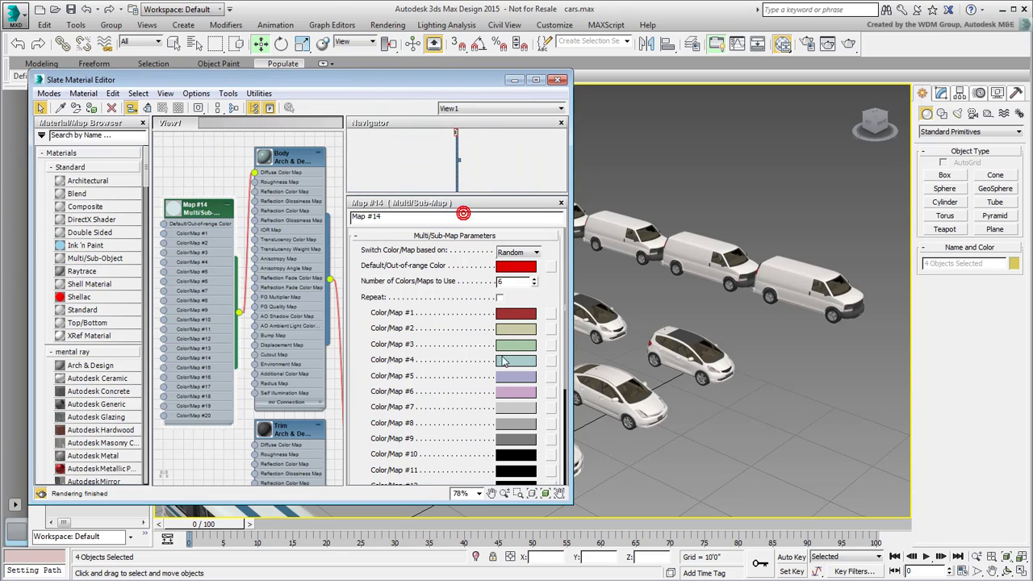
click(513, 328)
click(313, 174)
mouse_move(425, 166)
mouse_down()
mouse_move(458, 166)
mouse_move(413, 183)
mouse_up()
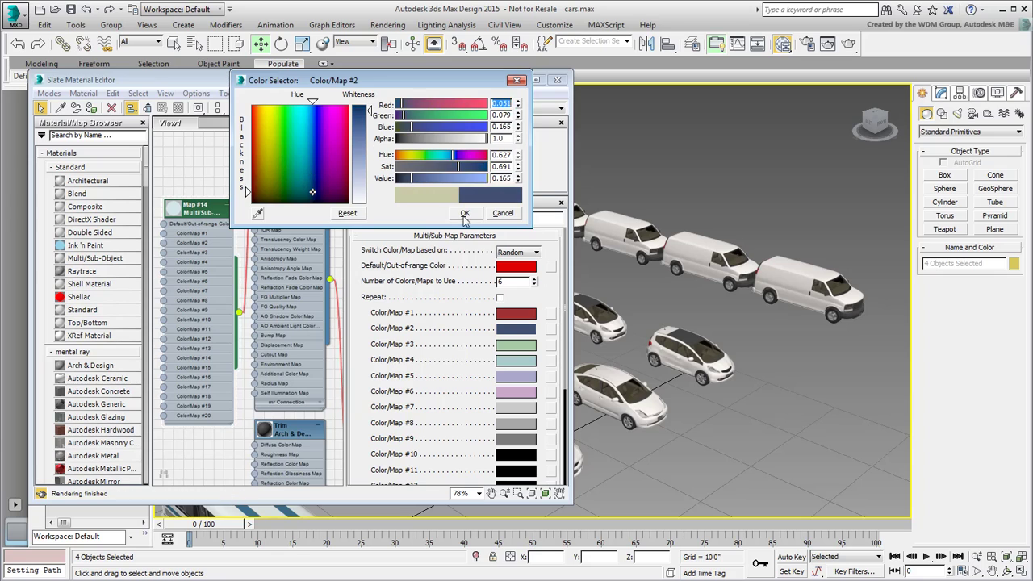
click(464, 213)
click(515, 343)
drag(289, 172, 293, 205)
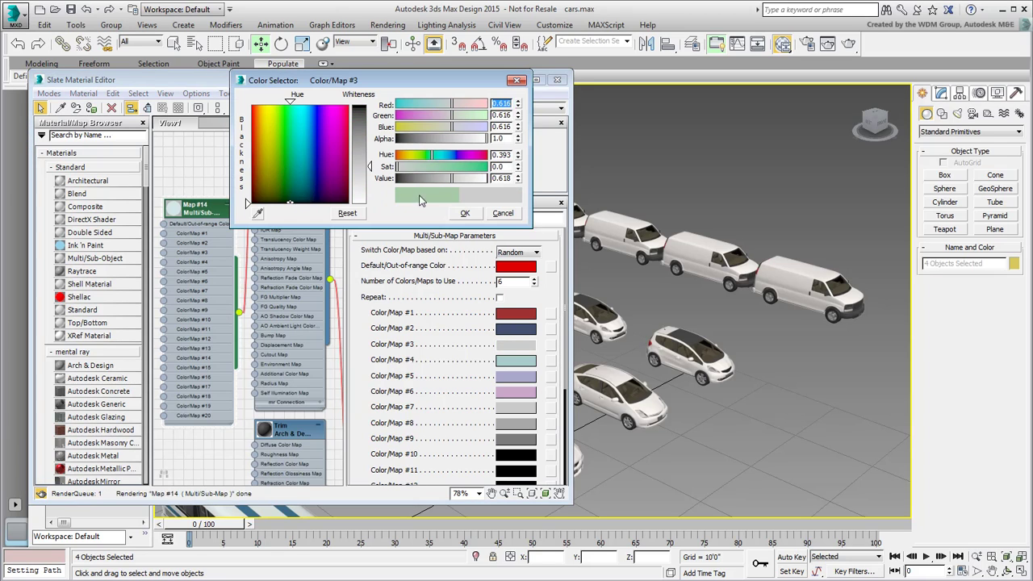
click(465, 213)
Set colours #4–#6 to dark grey, pinkish-beige and orange
click(514, 360)
click(298, 203)
drag(370, 105, 371, 161)
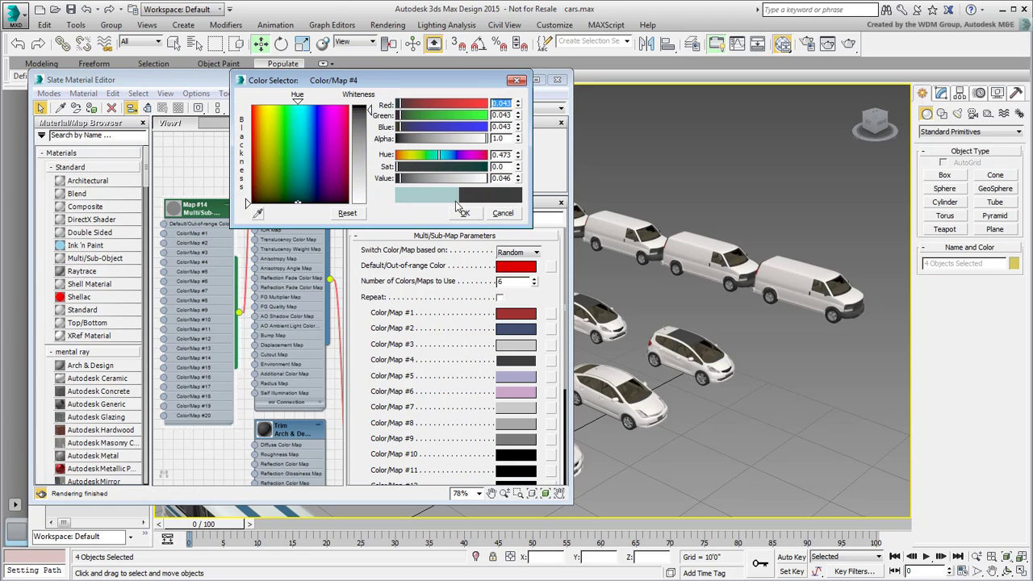
click(465, 213)
click(515, 375)
click(258, 174)
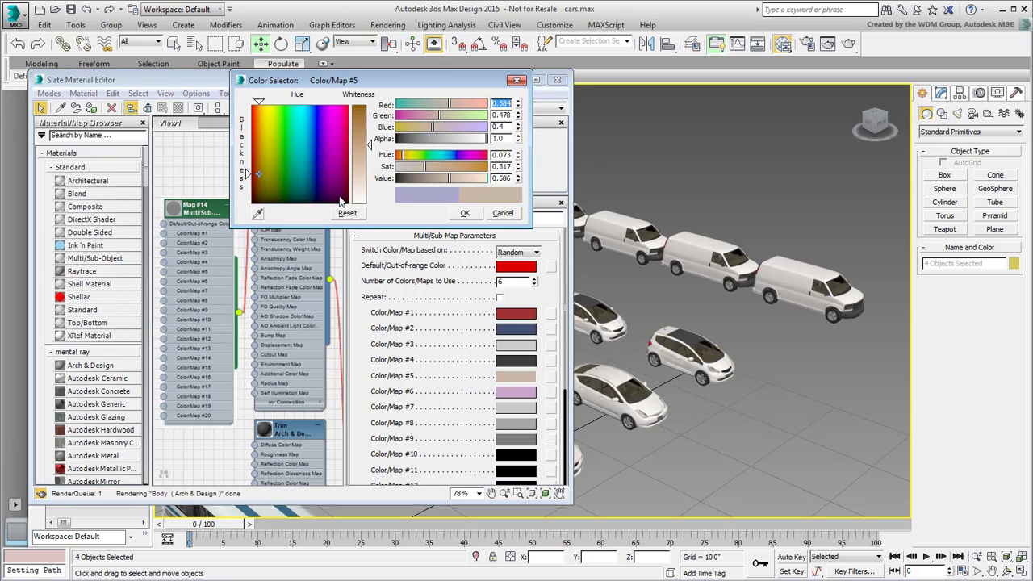
click(465, 213)
click(515, 391)
drag(292, 123, 261, 117)
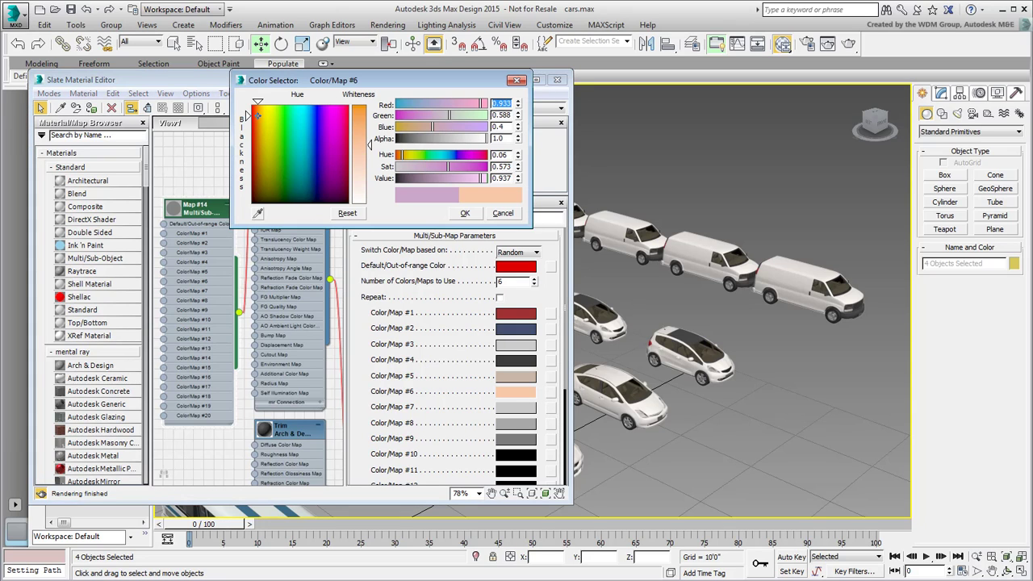
click(458, 211)
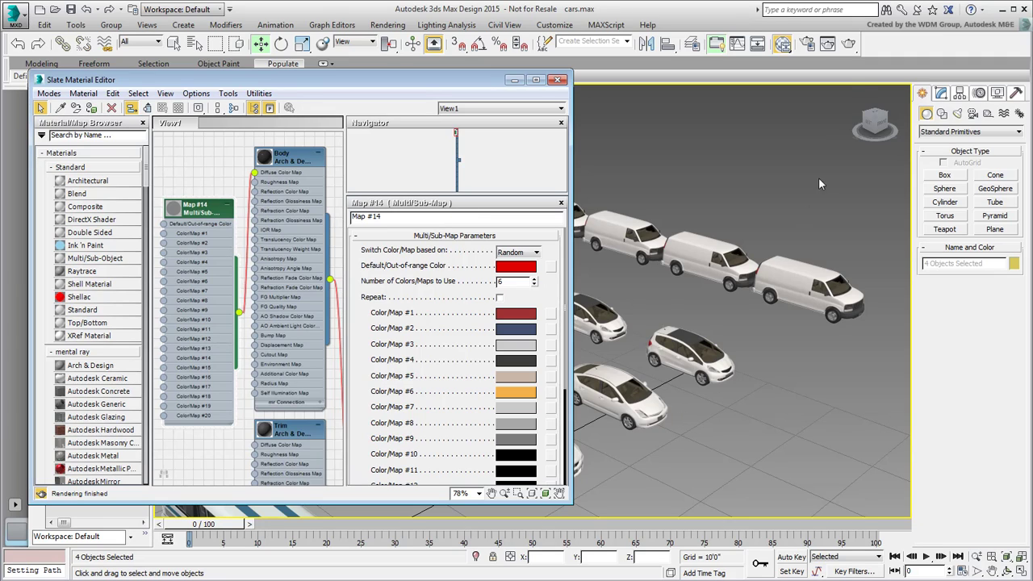
Render a preview of the car colours, then switch the Multi/Sub-Map to Object ID
click(848, 44)
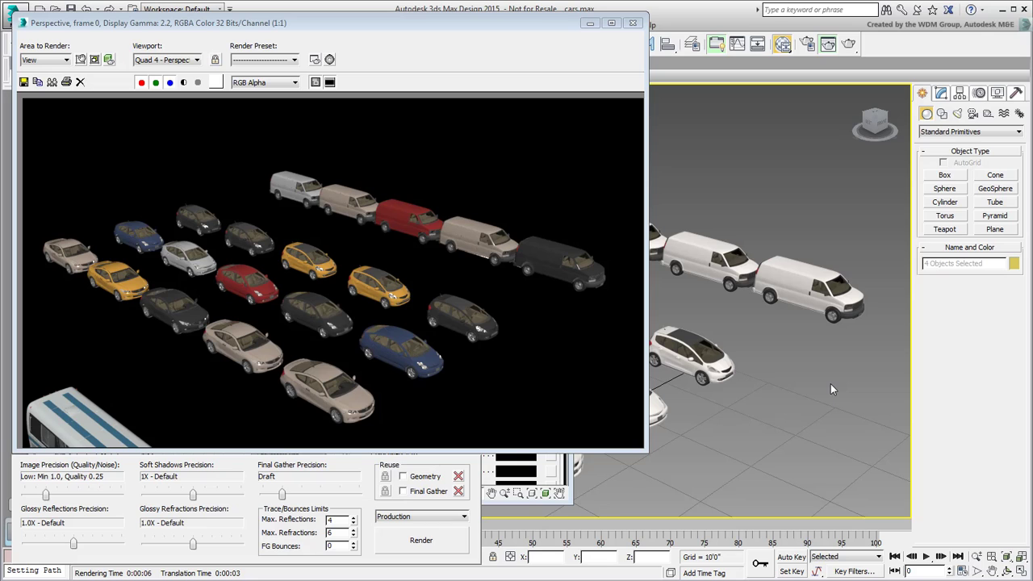
click(647, 46)
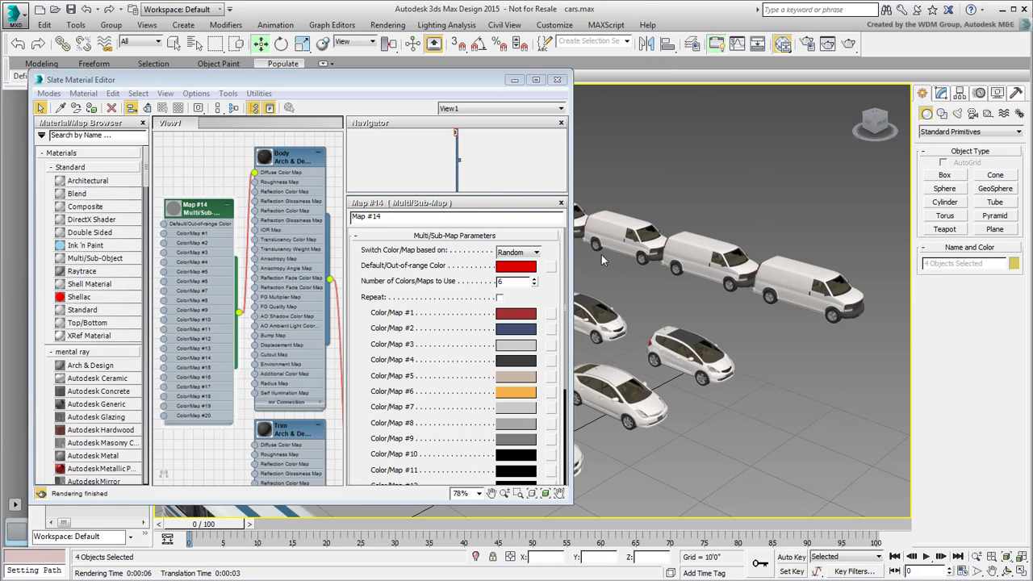
click(537, 253)
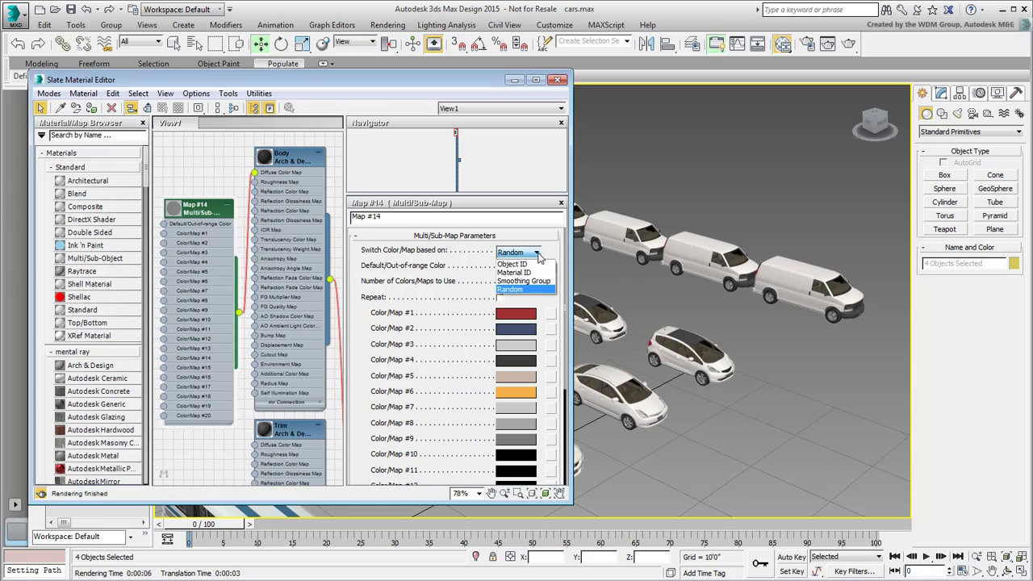
click(535, 266)
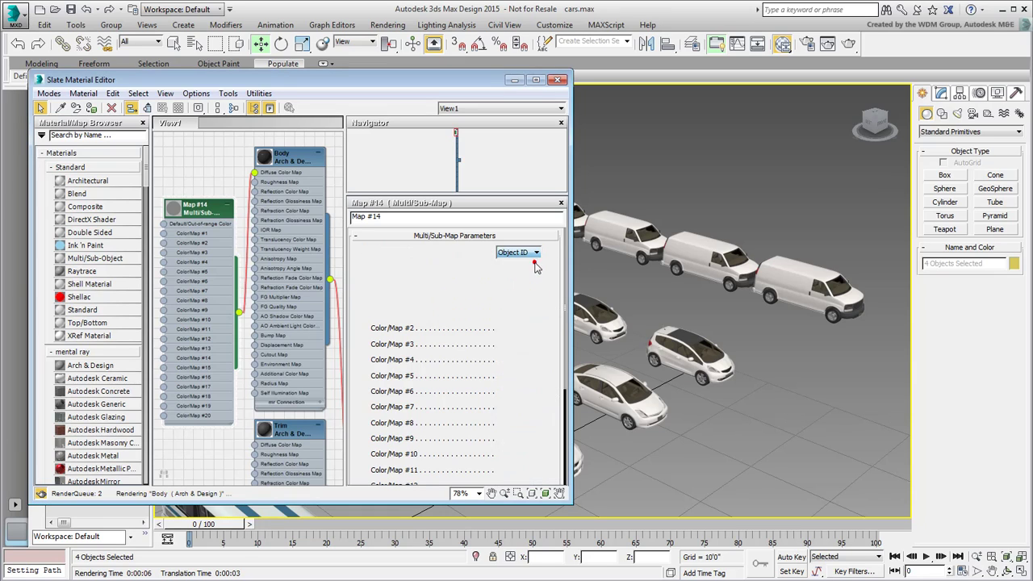
Give VHC_Car-A_005 a G-Buffer Object ID of 1 in Object Properties
click(559, 82)
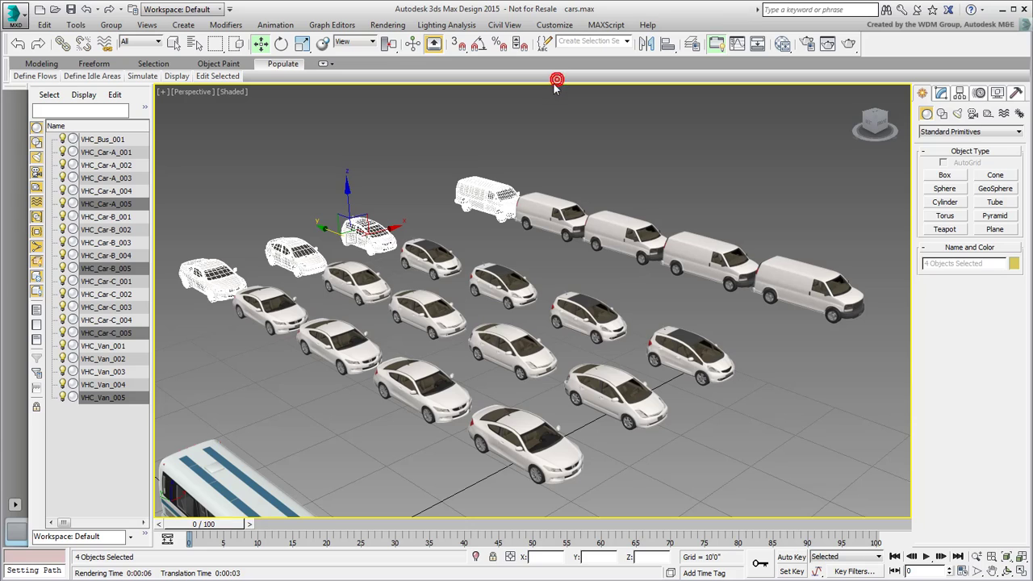
click(281, 190)
click(207, 276)
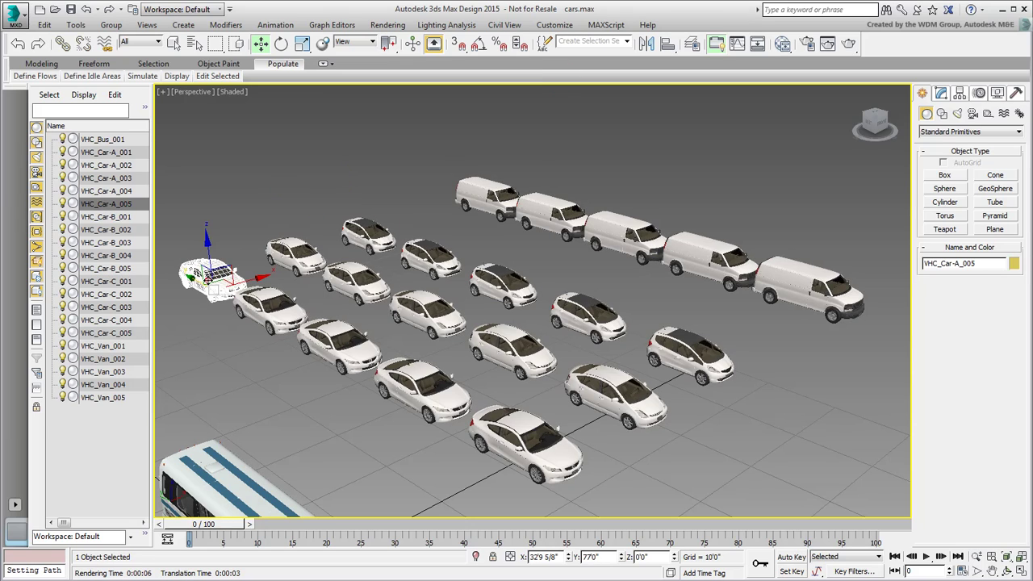
right_click(208, 277)
click(253, 370)
click(588, 375)
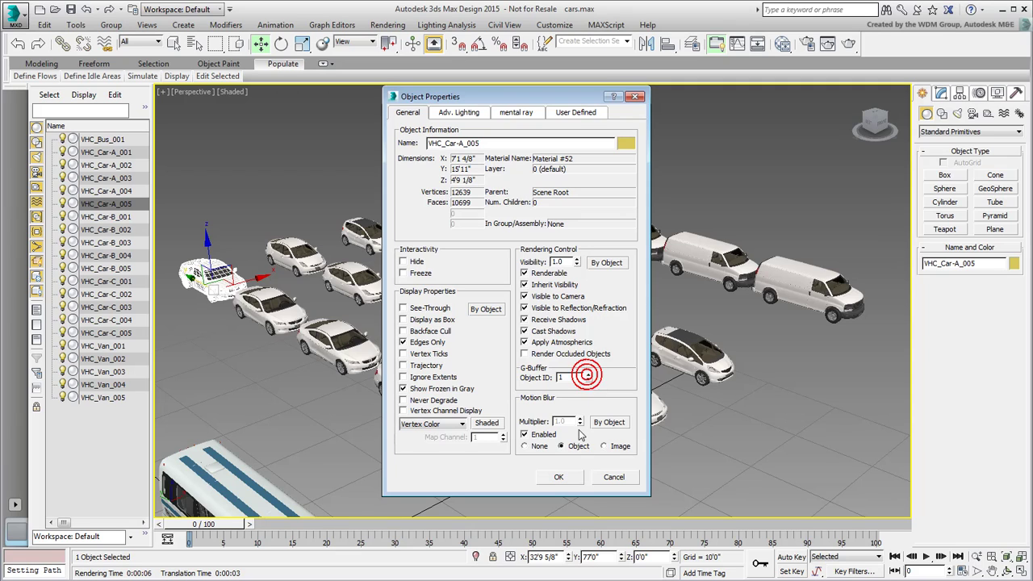
click(557, 477)
Adjust the G-Buffer Object IDs of VHC_Car-B_005 and VHC_Car-C_005
click(294, 250)
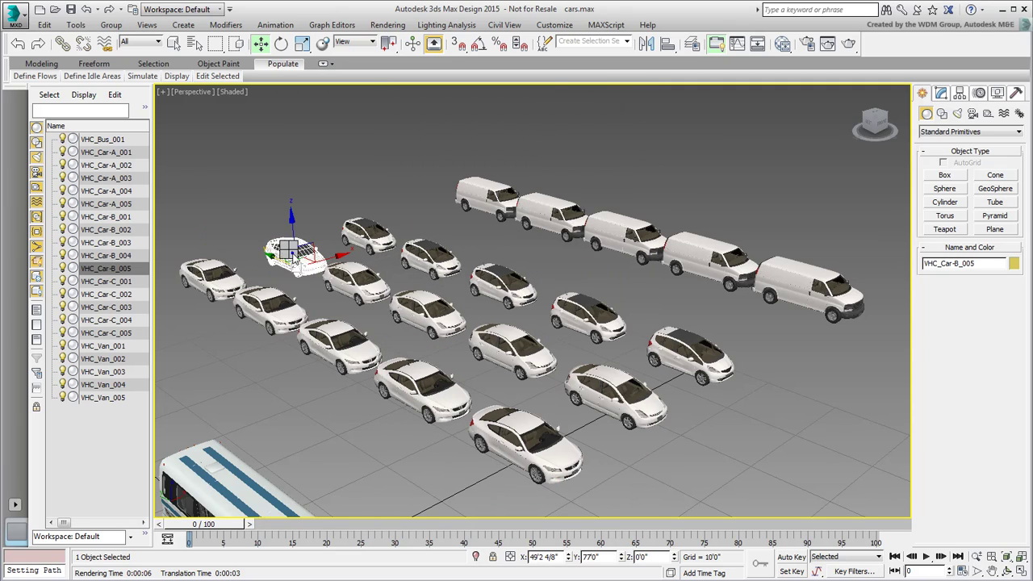
right_click(292, 249)
click(331, 342)
click(557, 477)
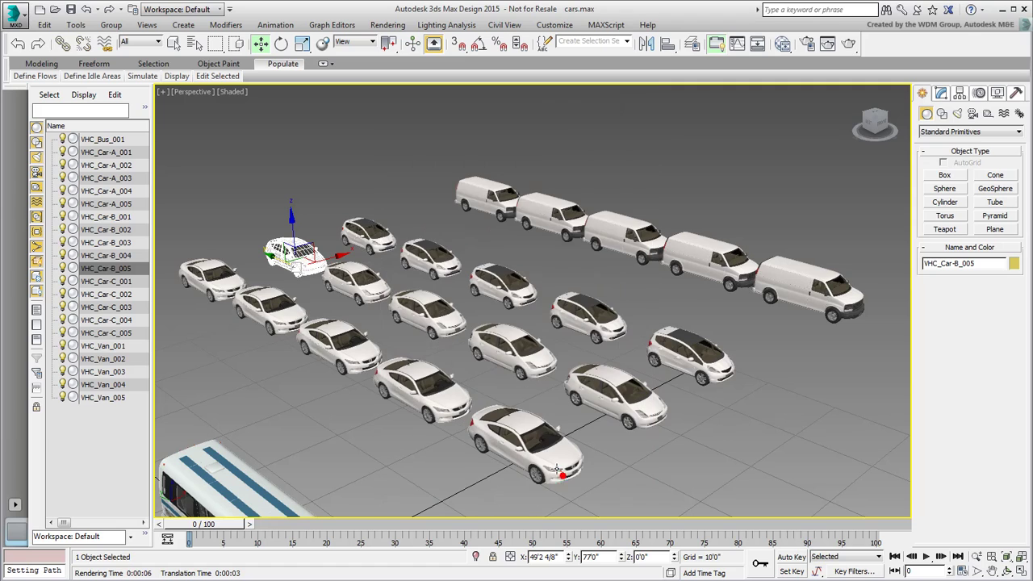
click(384, 239)
right_click(383, 237)
click(416, 321)
click(588, 375)
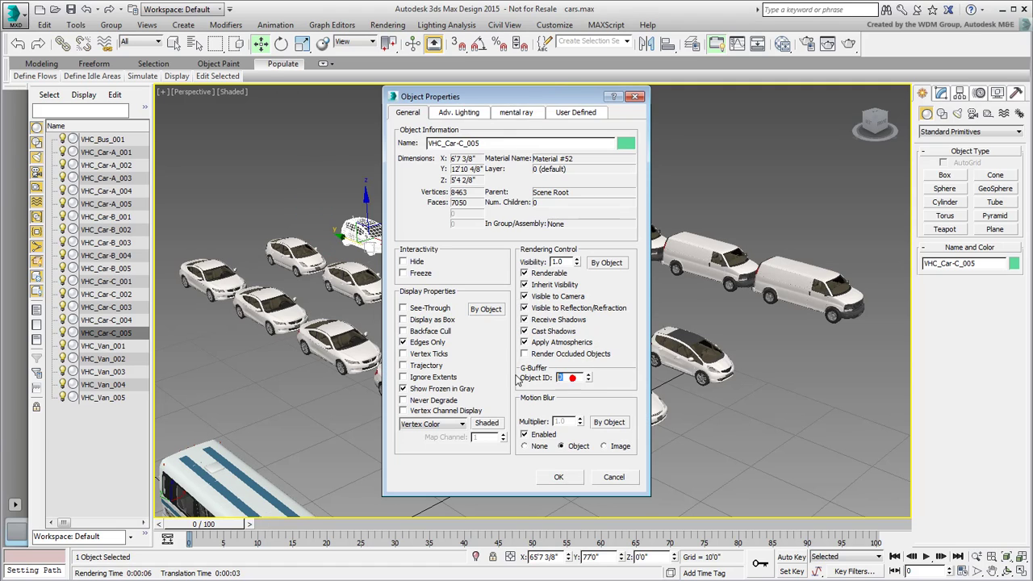
click(557, 476)
Adjust the G-Buffer Object IDs of VHC_Car-A_004 and VHC_Car-B_004
click(276, 312)
right_click(276, 313)
click(310, 396)
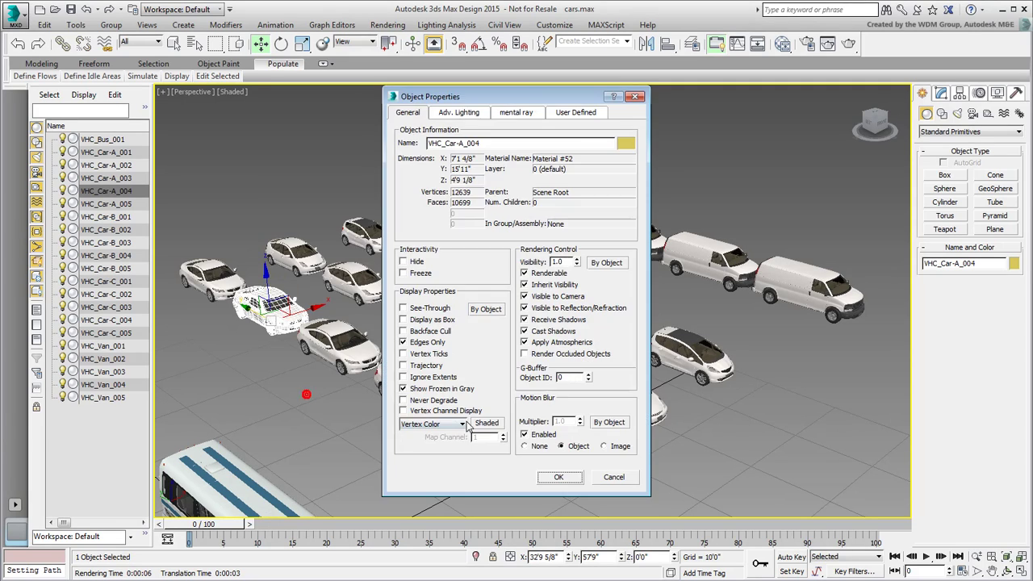
click(588, 379)
click(558, 477)
click(349, 284)
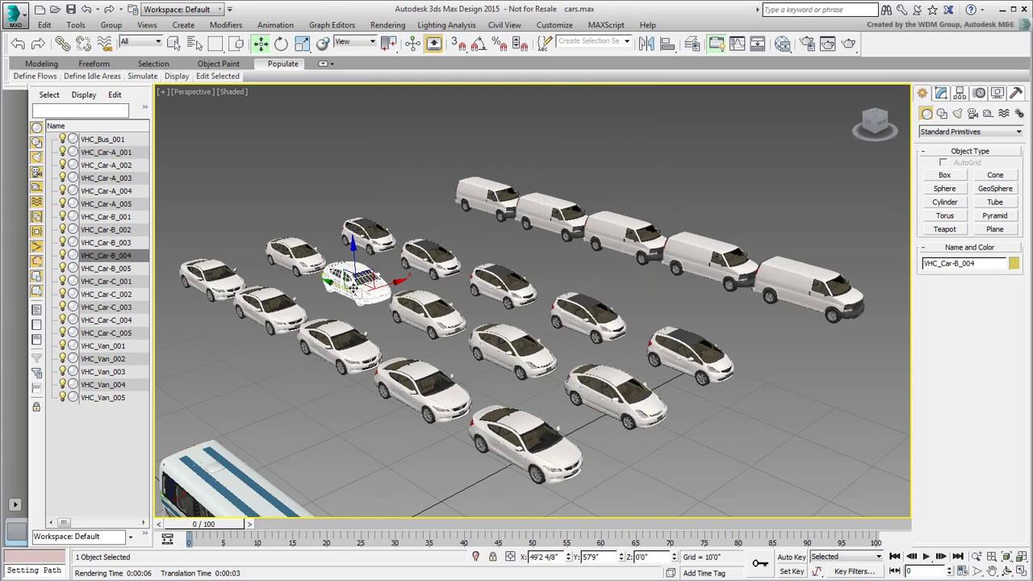
right_click(348, 284)
click(379, 353)
click(558, 477)
Set G-Buffer Object ID 6 on VHC_Car-C_003 and VHC_Car-C_004 together
ctrl+click(502, 281)
right_click(491, 278)
click(524, 369)
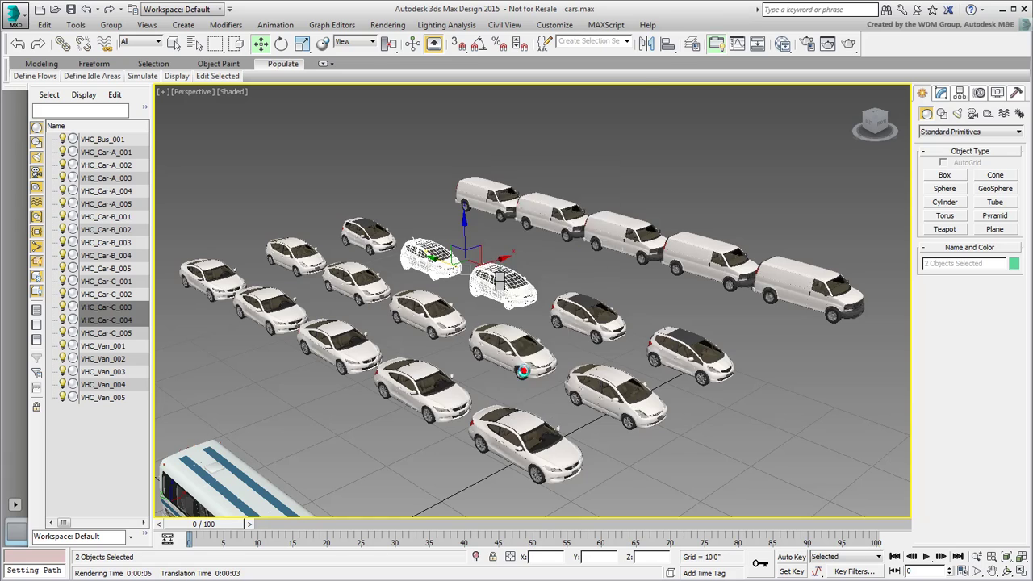
double_click(580, 377)
text(6)
click(557, 478)
Render to check the Object ID colouring, then set the Multi/Sub-Map back to Random
click(849, 45)
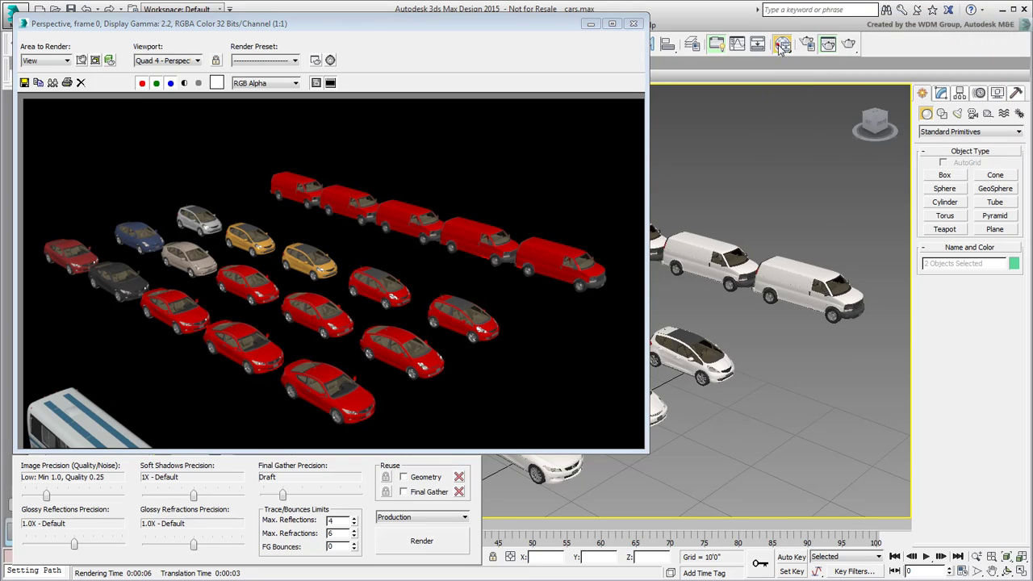
click(781, 45)
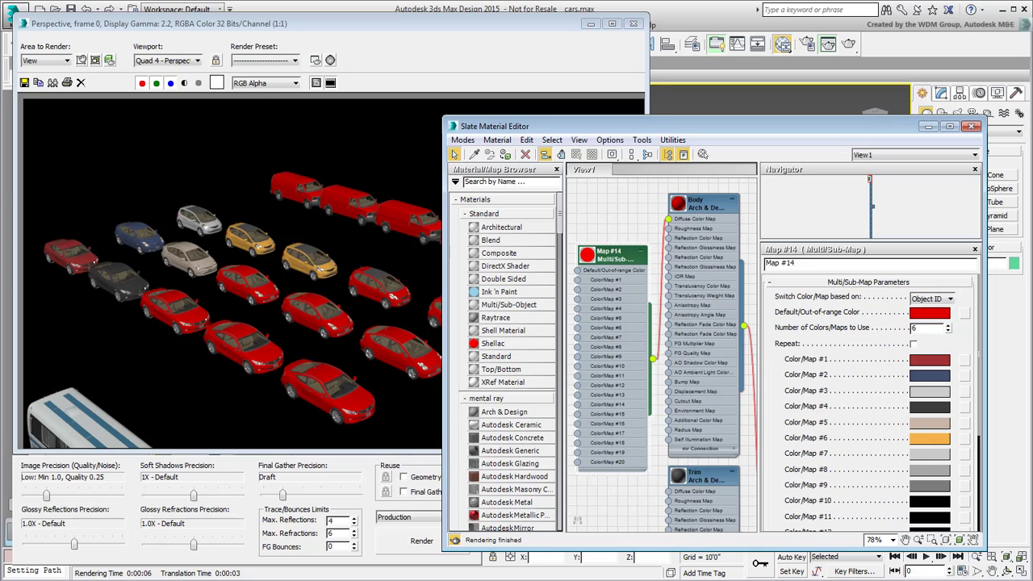
click(952, 299)
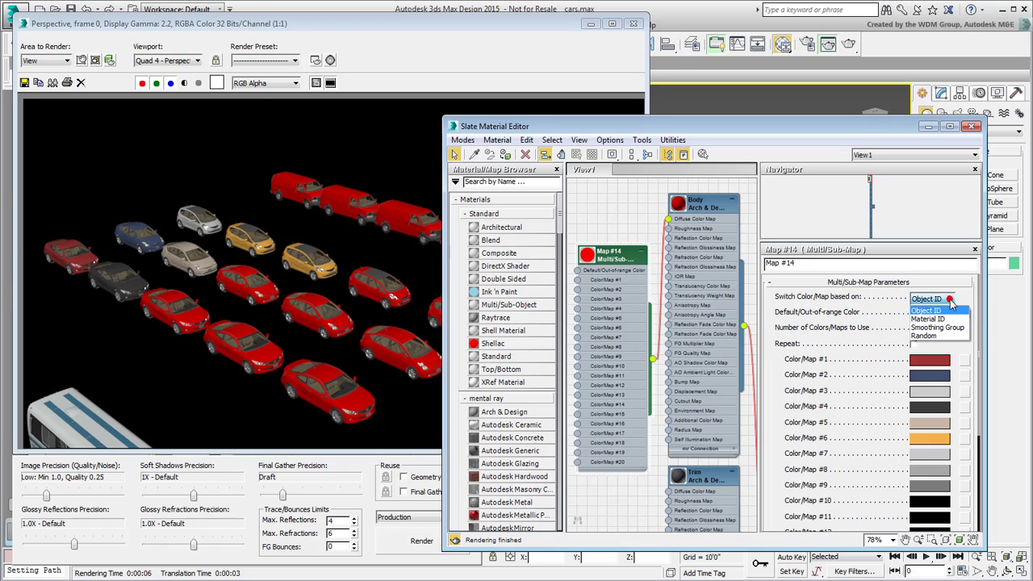
click(925, 337)
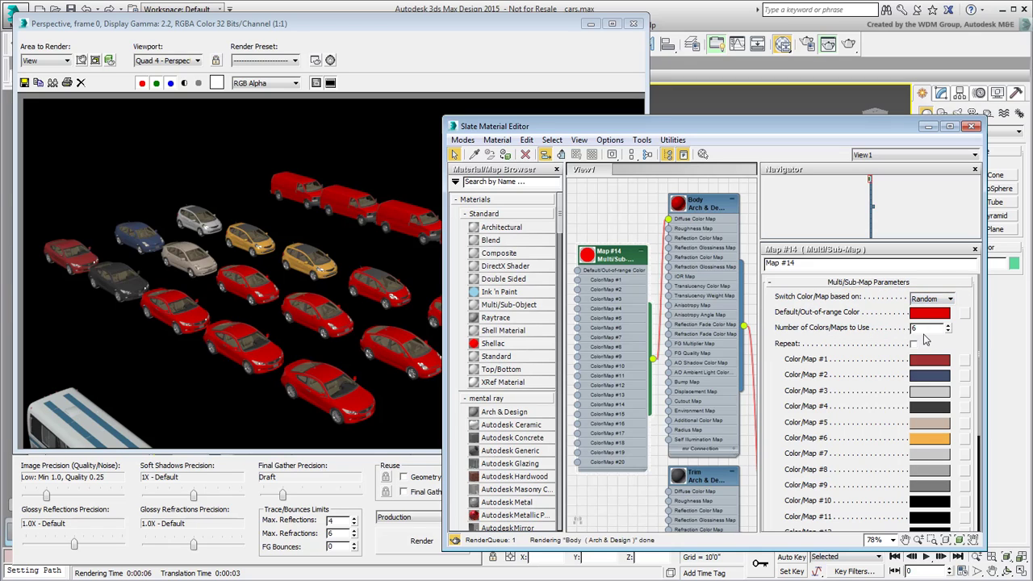
click(971, 127)
Window-select and delete the 16 duplicate vehicles, then orbit and zoom around the bus
click(633, 23)
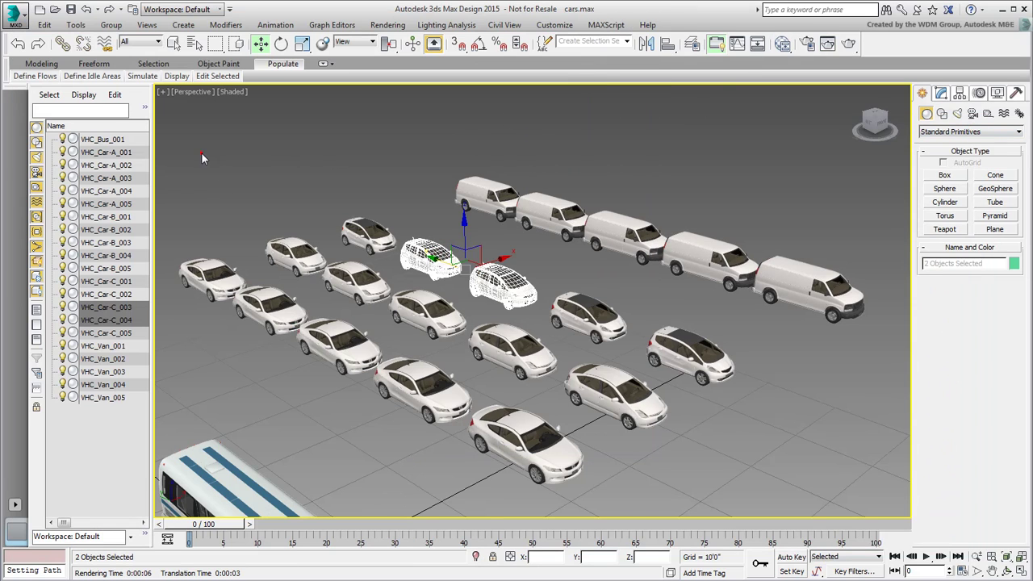
drag(202, 153, 559, 369)
ctrl+drag(686, 260, 687, 262)
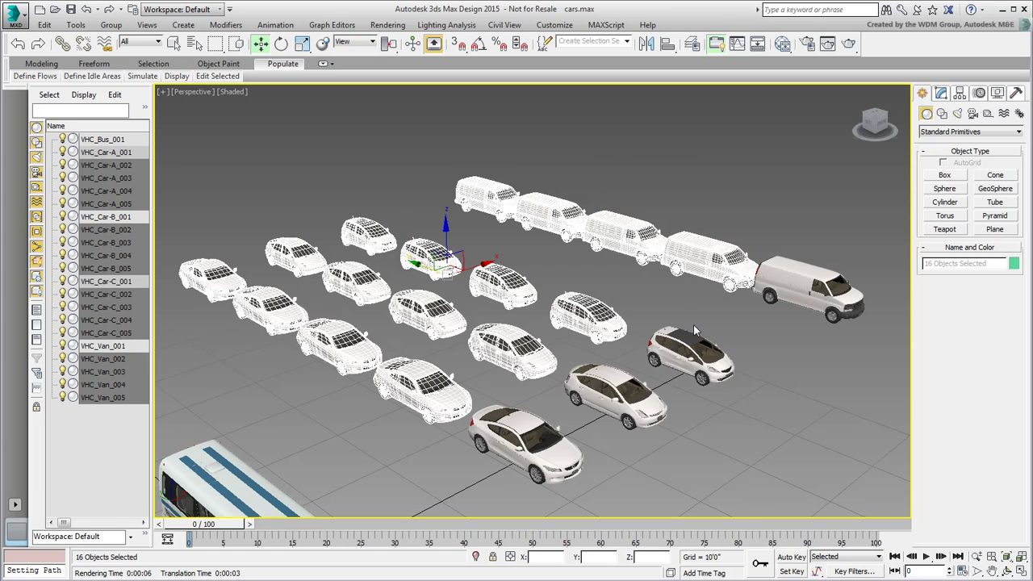
key(Delete)
scroll(641, 349, down, 3)
alt+middle_drag(641, 348, 564, 356)
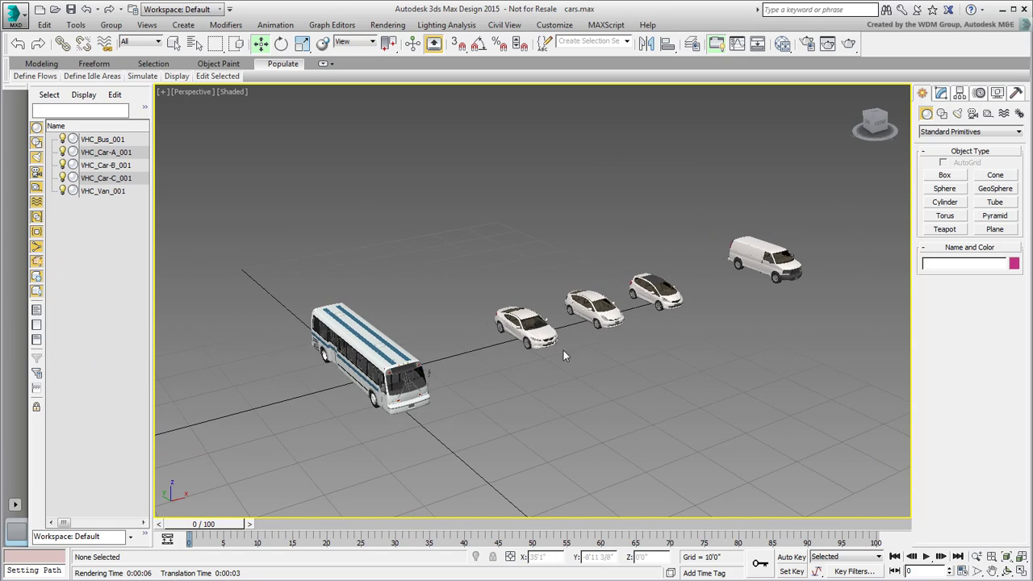
scroll(565, 356, up, 2)
scroll(560, 354, up, 2)
scroll(570, 360, up, 2)
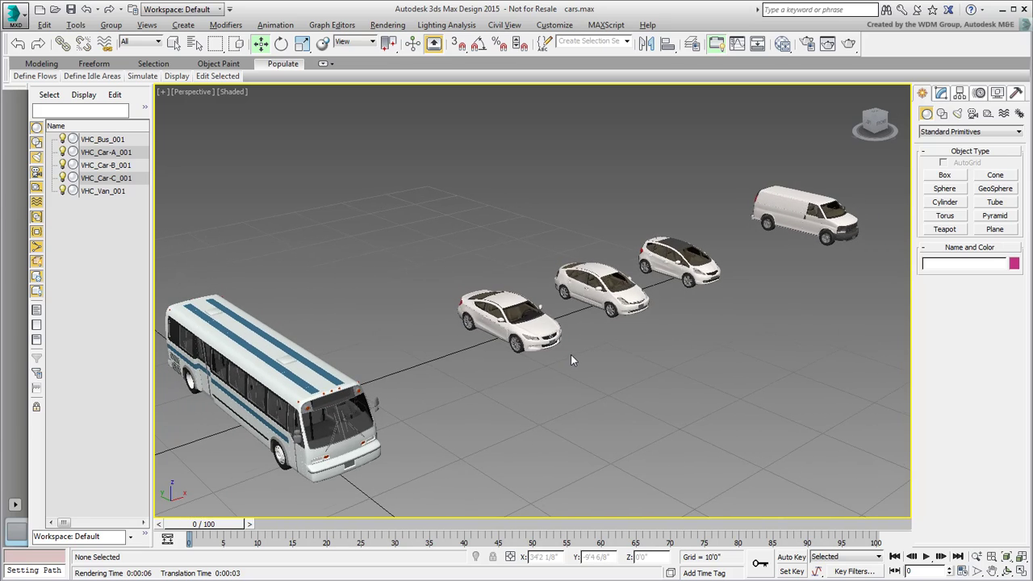
Save the trimmed vehicle scene as a new file named mycars.max via Save As
click(17, 17)
click(45, 161)
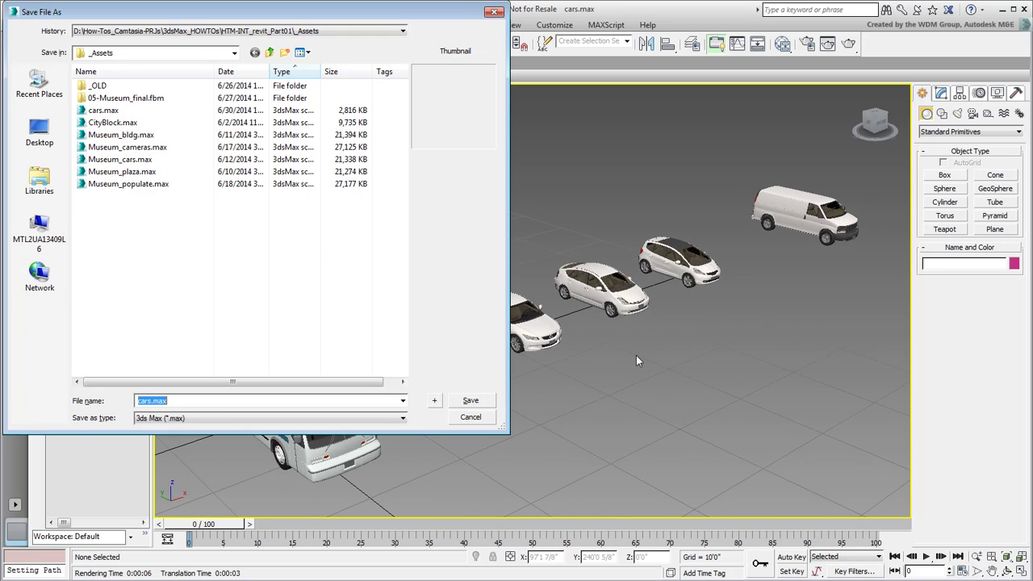
text(mycar)
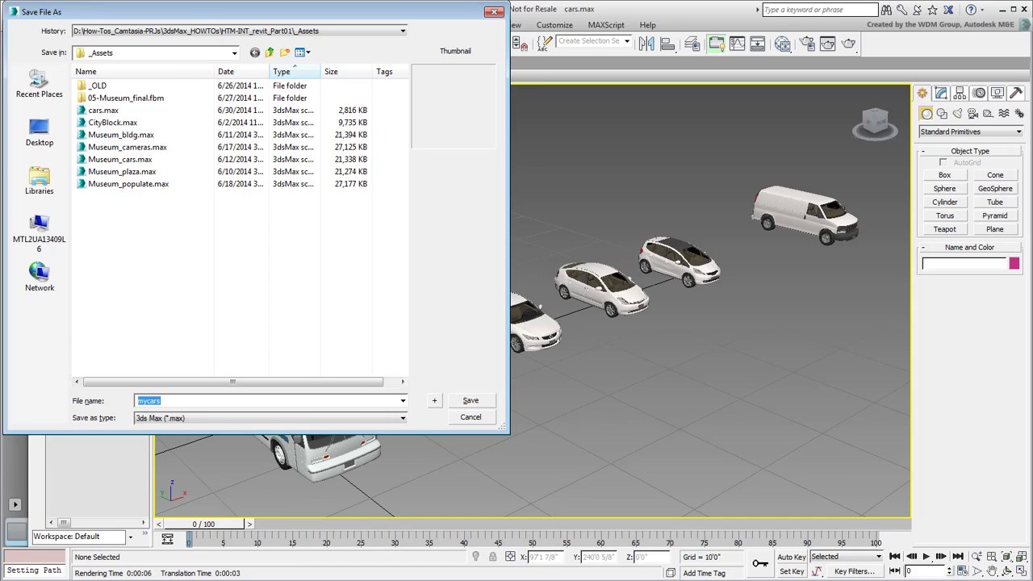
key(Return)
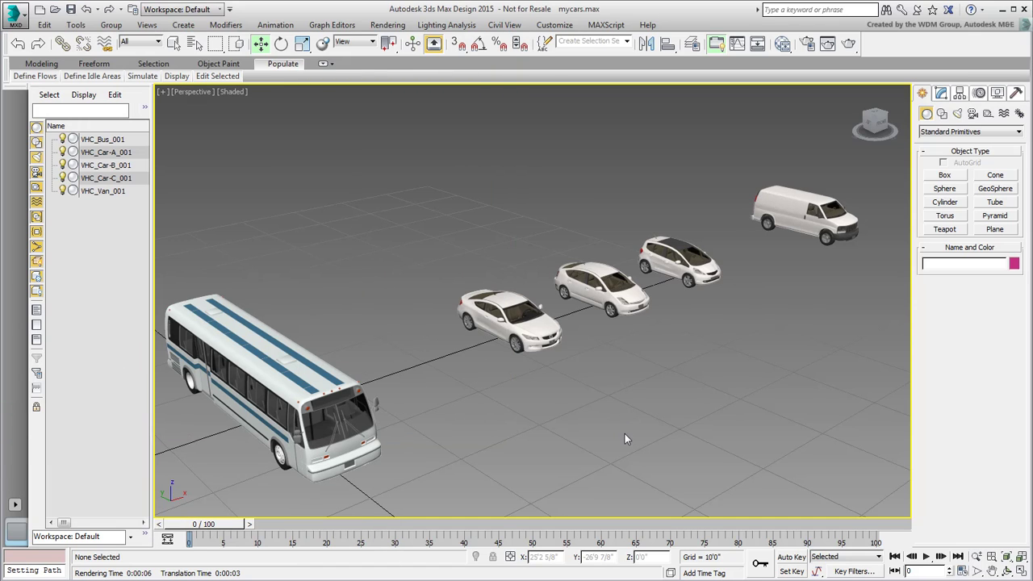